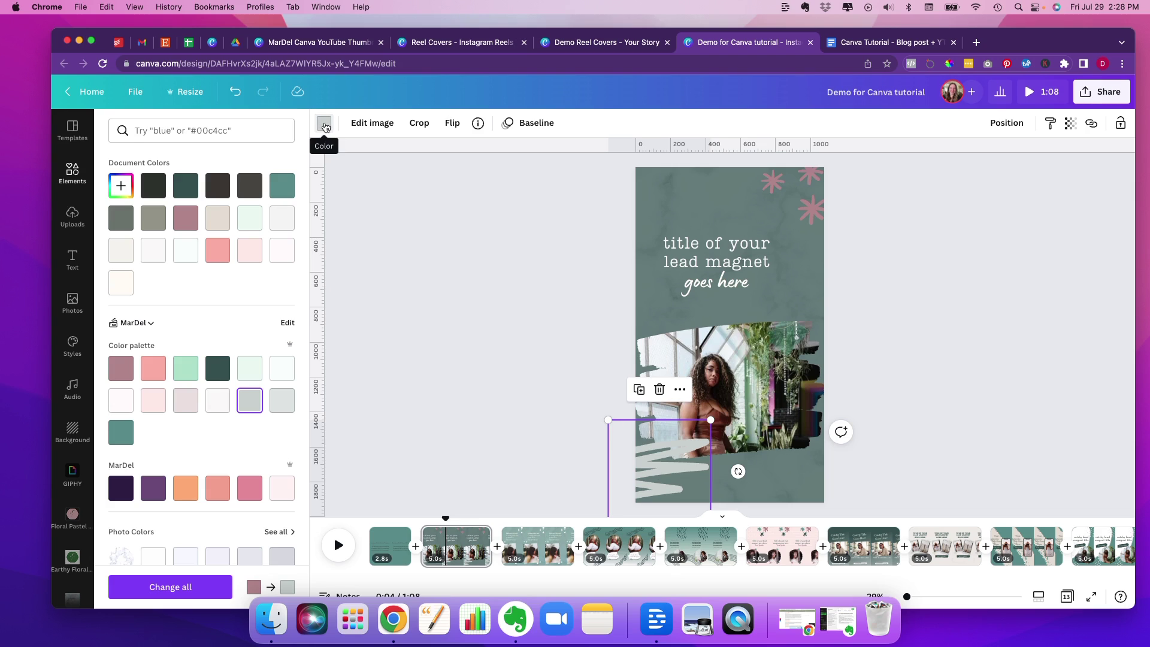
Recolor the scribble doodle on the lead magnet page to salmon pink from the brand palette and nudge it slightly inward.
left_click(217, 369)
left_click(809, 214)
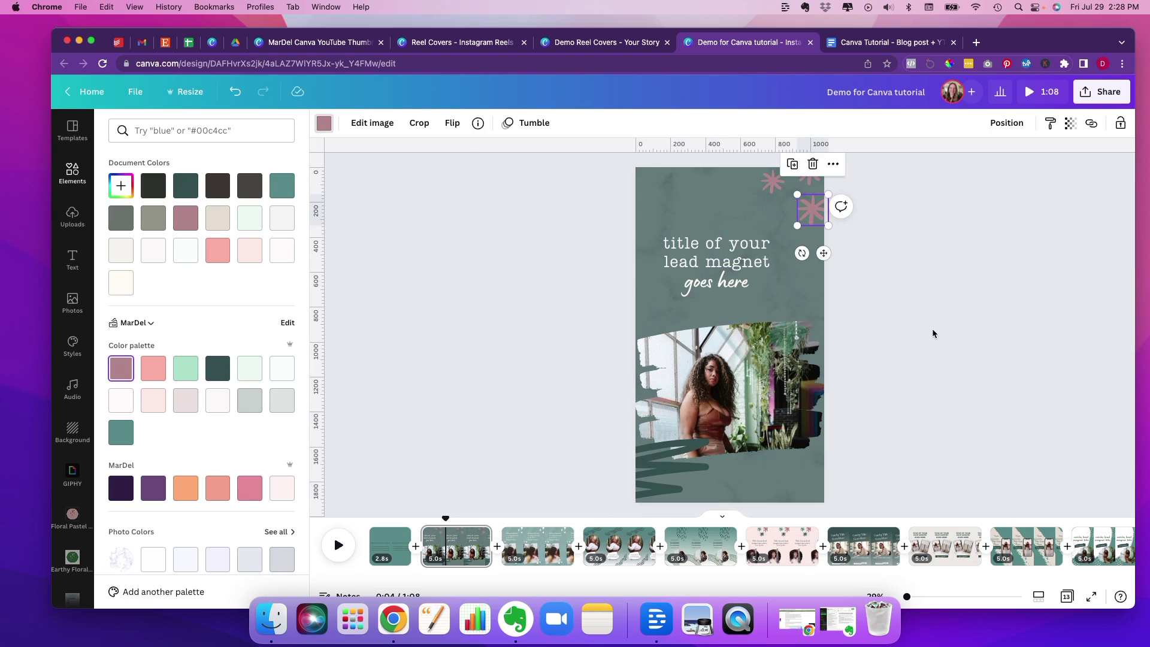
left_click(687, 471)
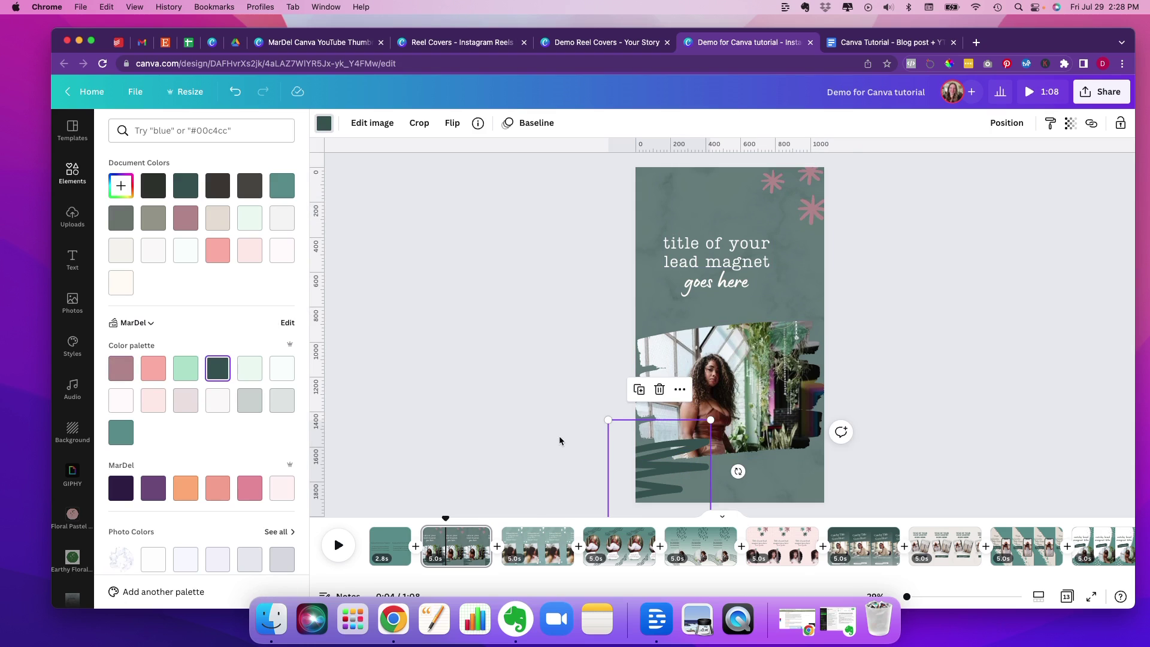
left_click(153, 369)
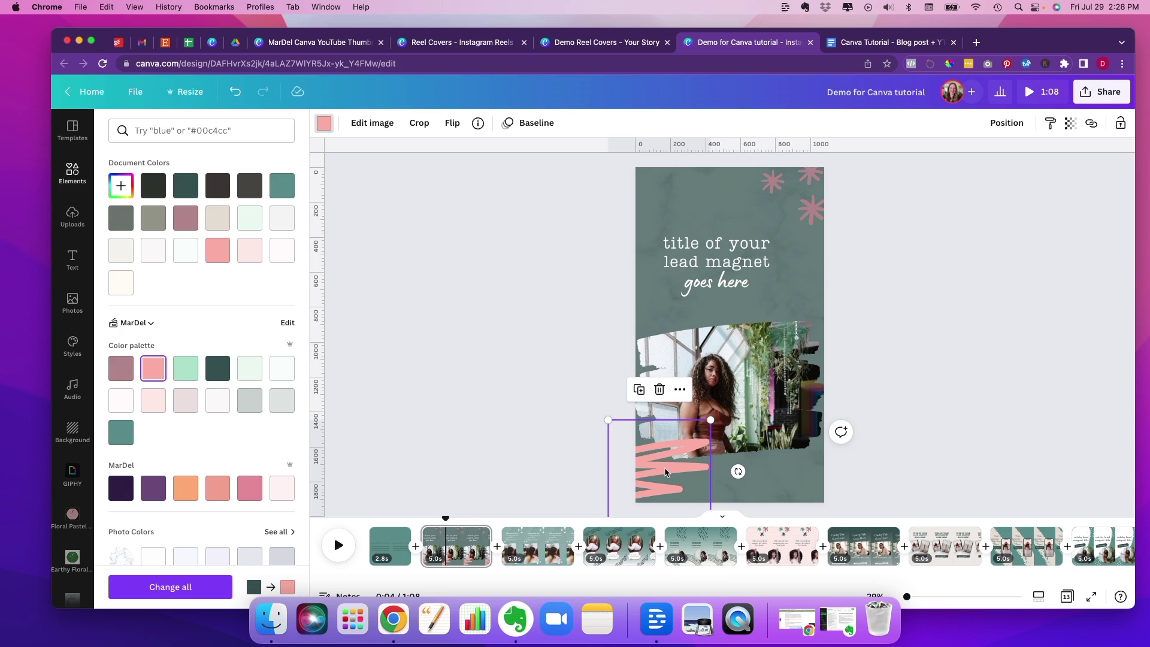
mouse_move(665, 471)
left_mouse_down()
mouse_move(811, 463)
mouse_move(716, 414)
mouse_move(673, 166)
mouse_move(673, 471)
left_mouse_up()
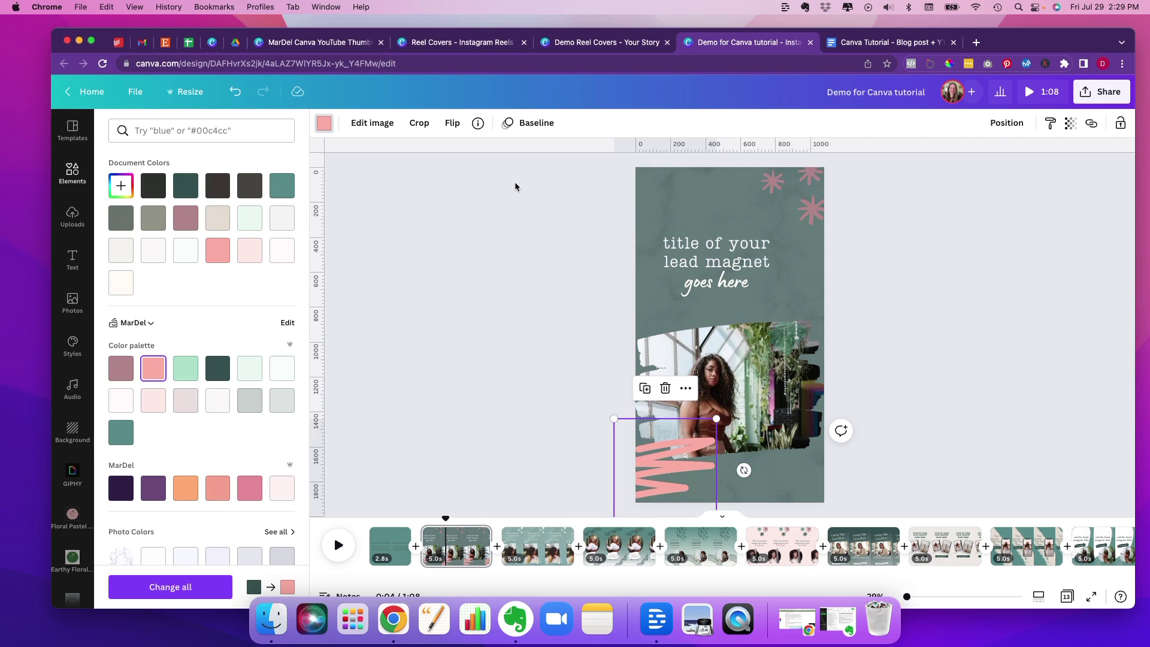
Add the scattered white hand-drawn stars graphic from the recommendations similar to the scribble doodle.
left_click(478, 124)
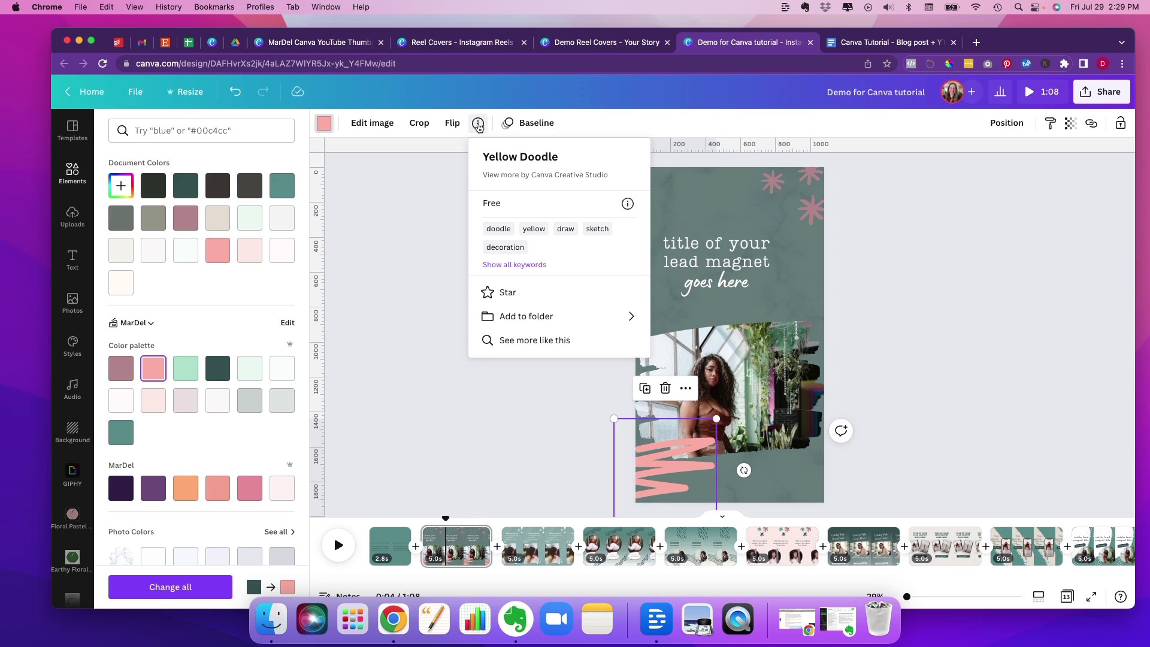
left_click(529, 341)
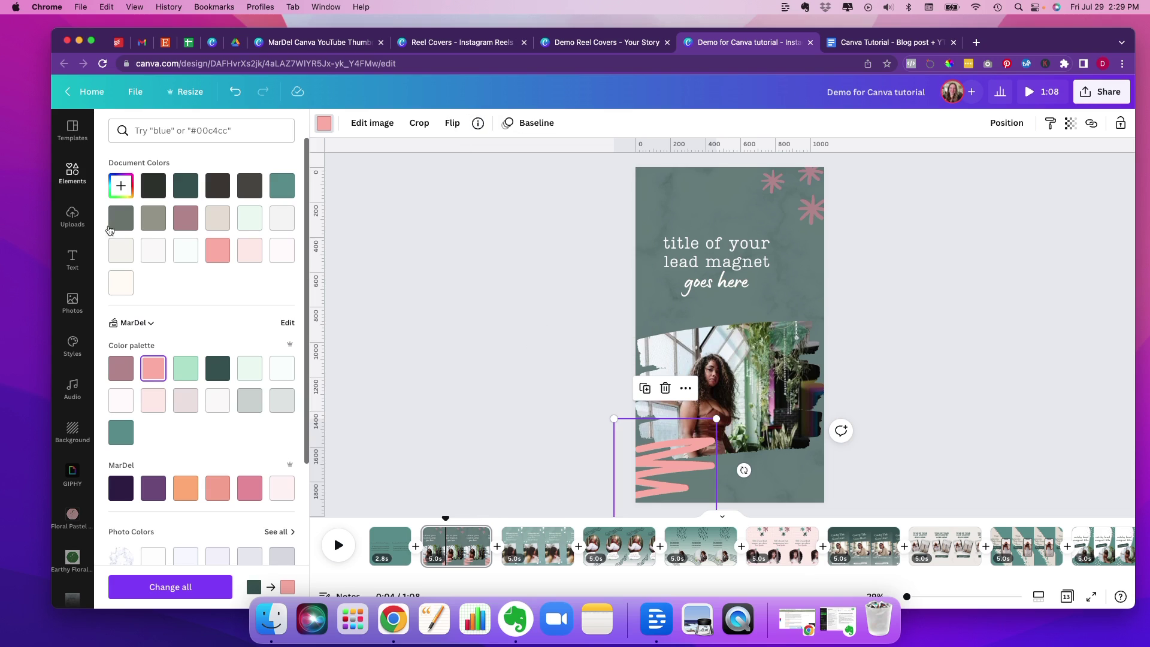
left_click(73, 173)
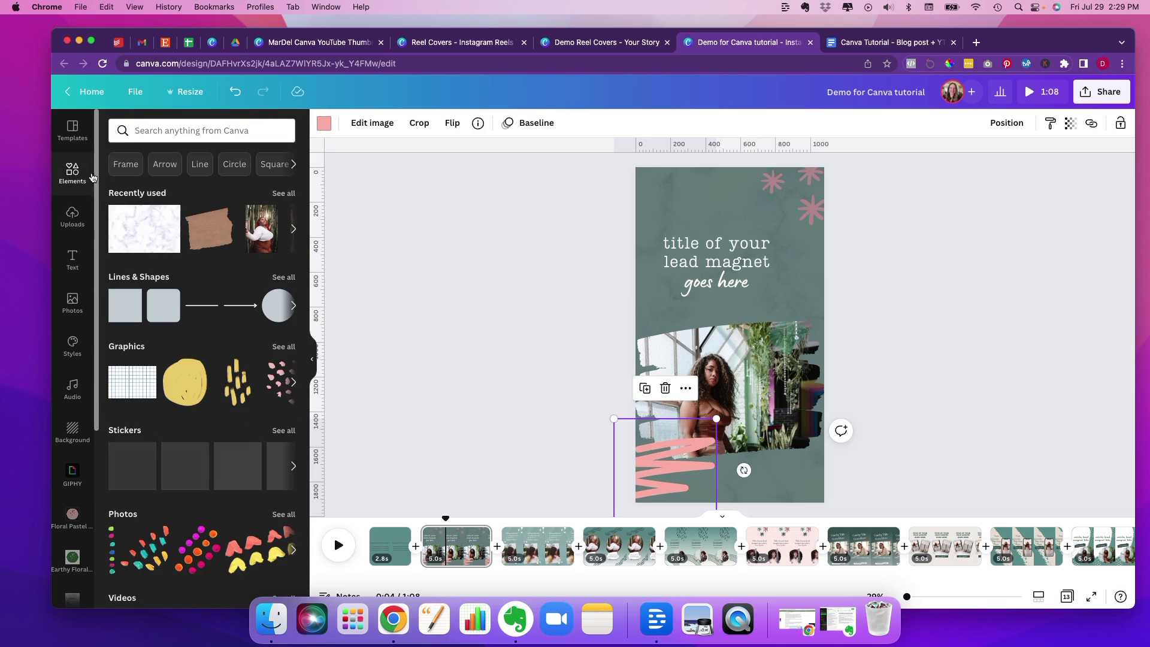
left_click(478, 123)
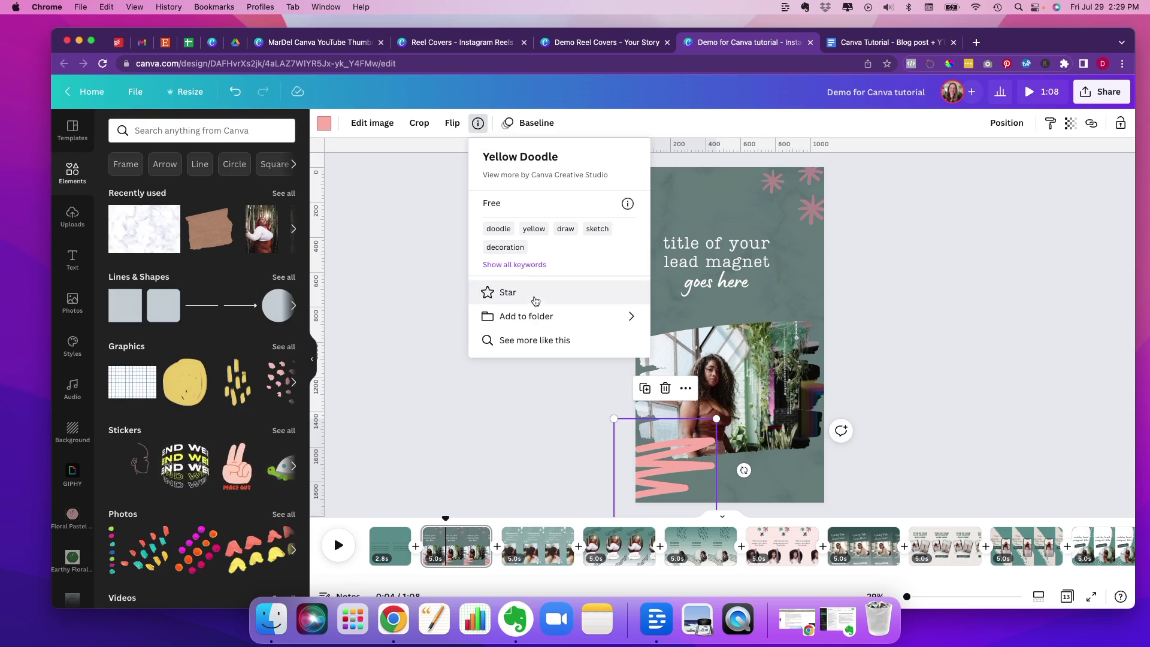
left_click(539, 340)
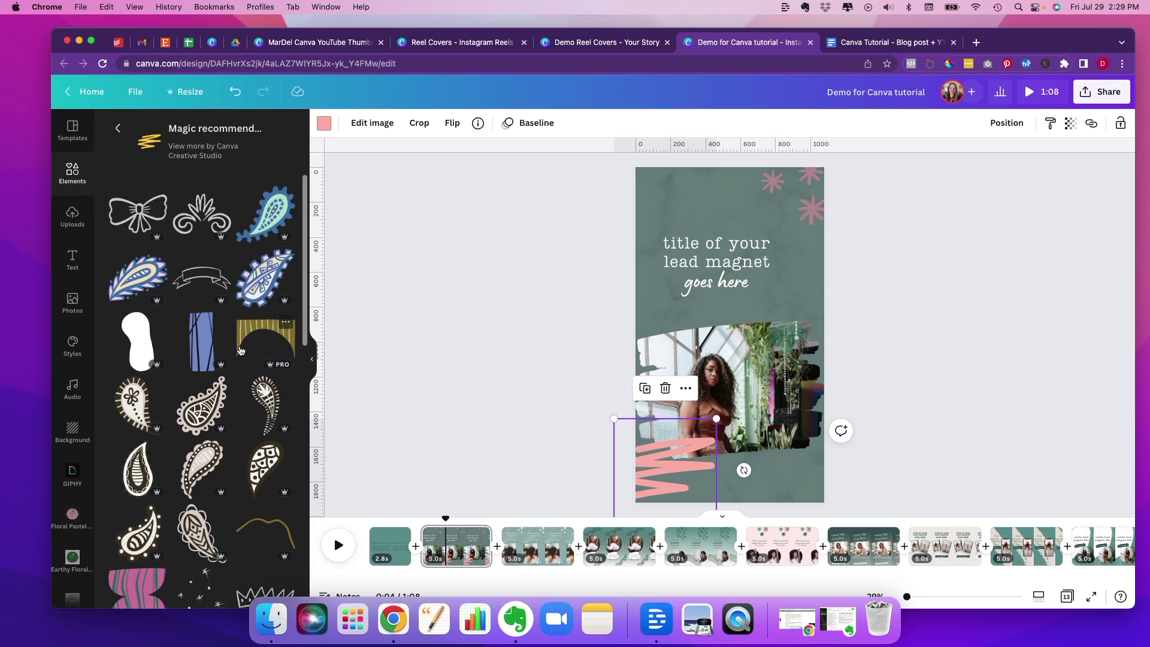
scroll(240, 350, "down", 5)
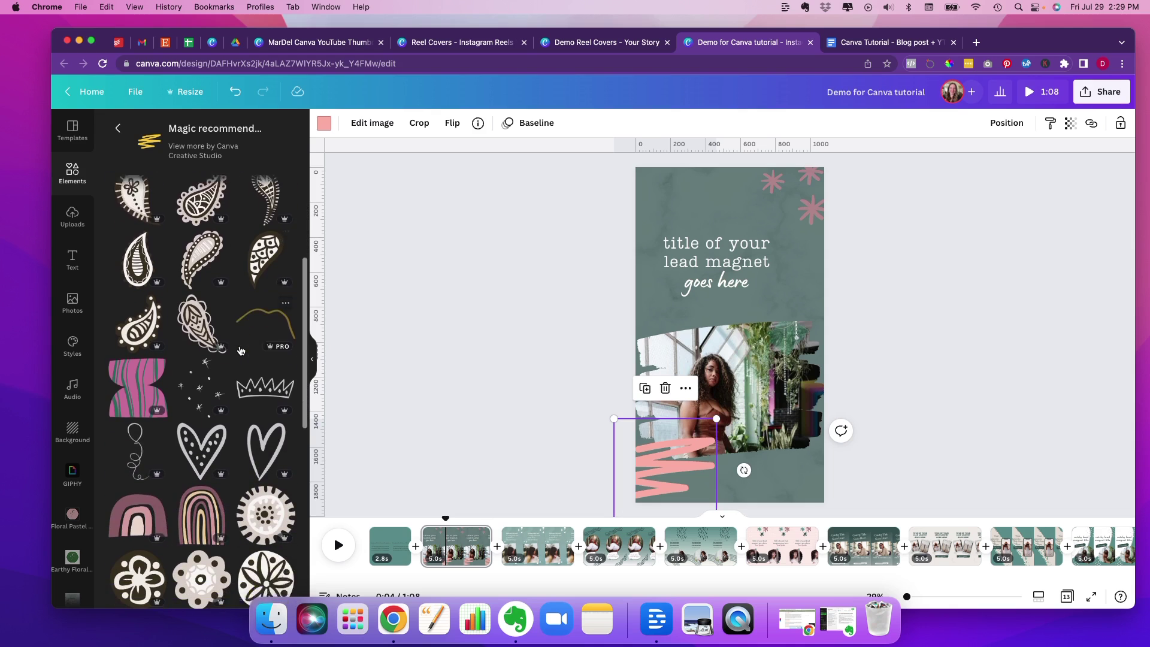
scroll(240, 351, "down", 3)
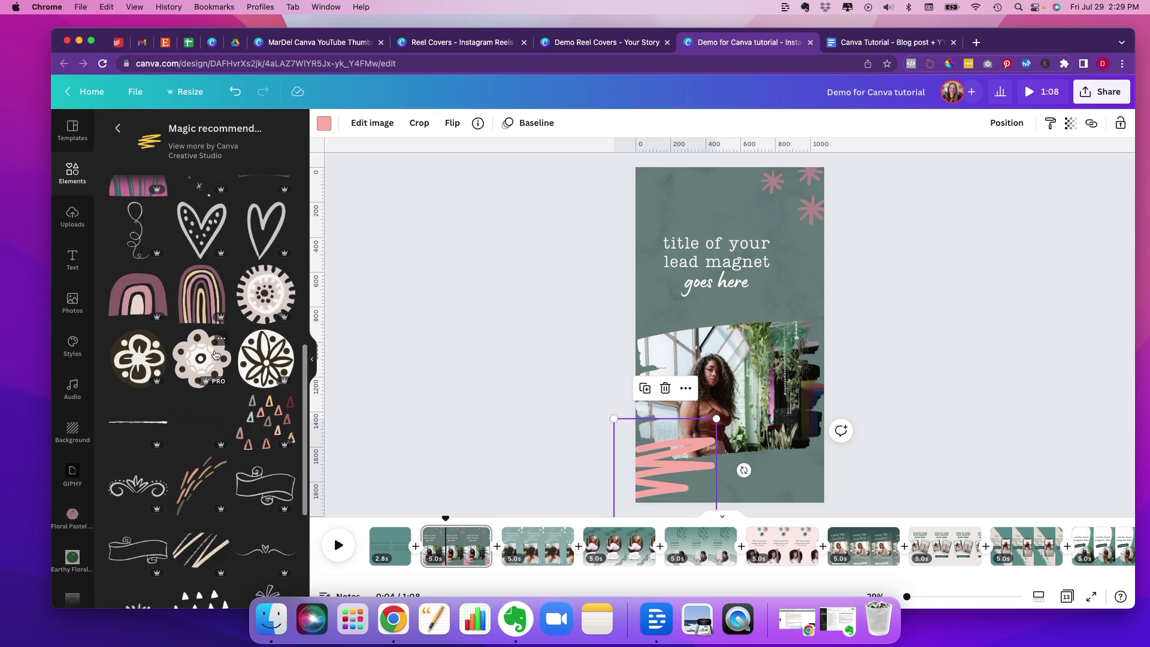
scroll(215, 354, "up", 3)
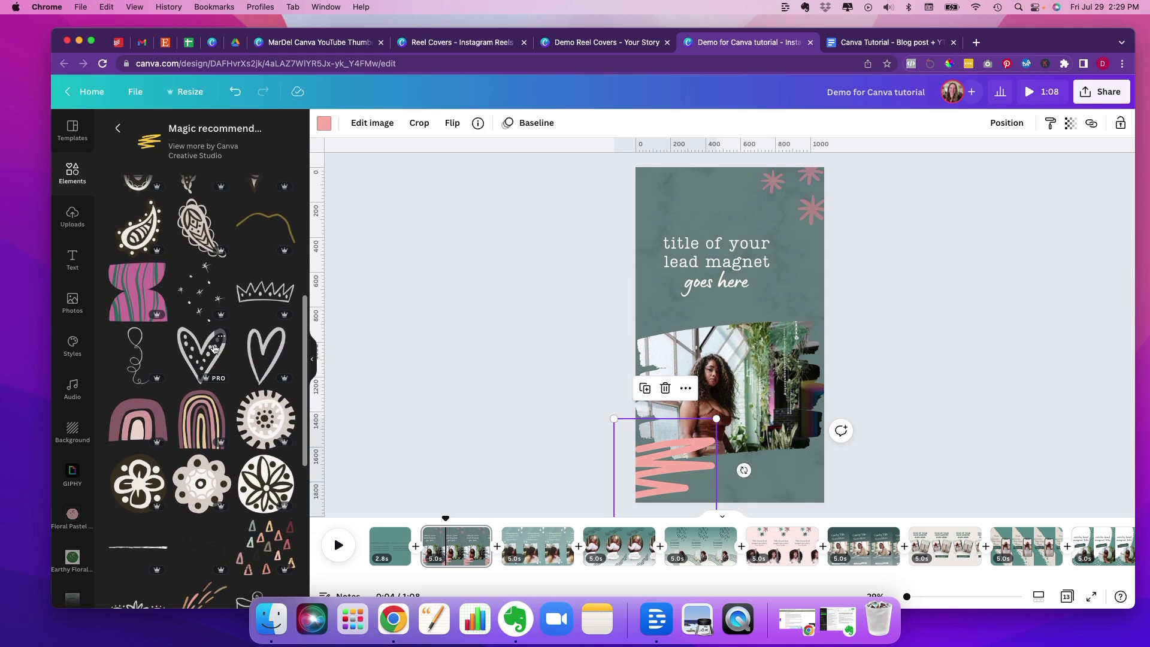
left_click(194, 290)
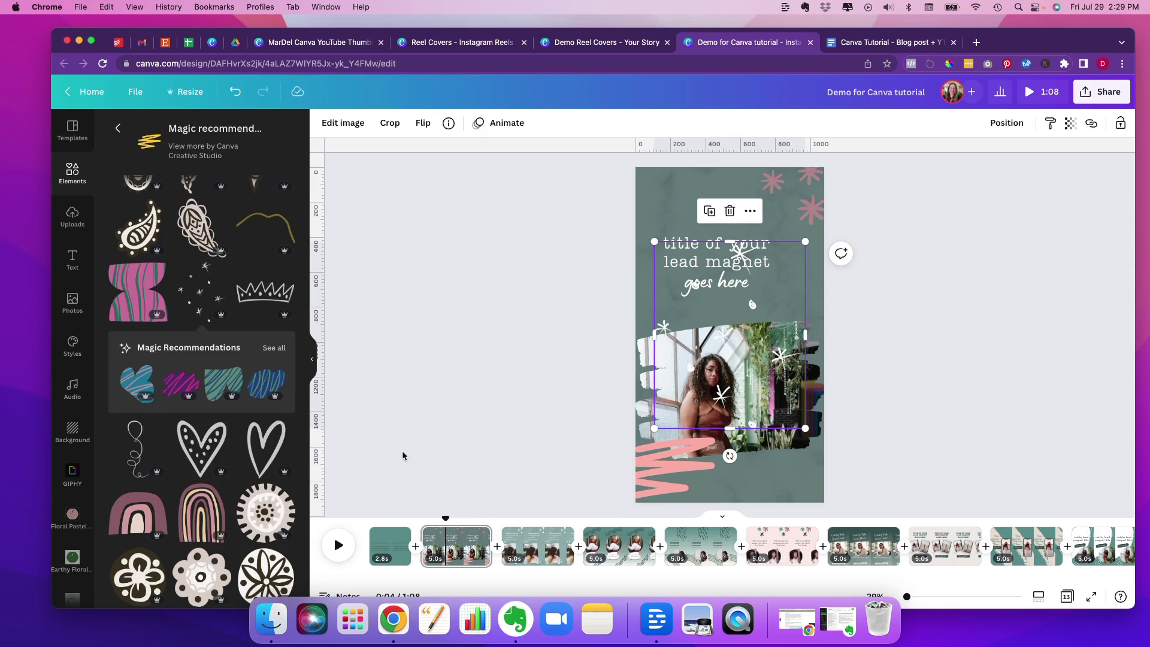
Delete the scribble doodle and move the white stars graphic to the lower-left corner of the page.
left_click(668, 477)
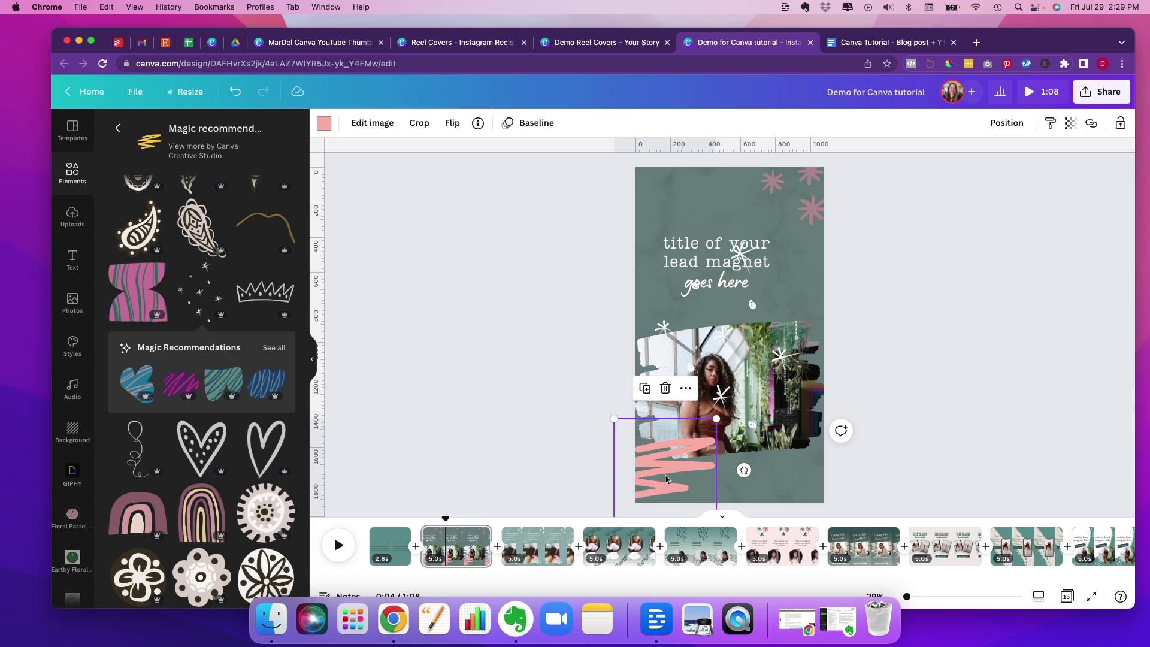
key("Delete")
mouse_move(668, 476)
left_mouse_down()
mouse_move(640, 477)
mouse_move(657, 469)
left_mouse_up()
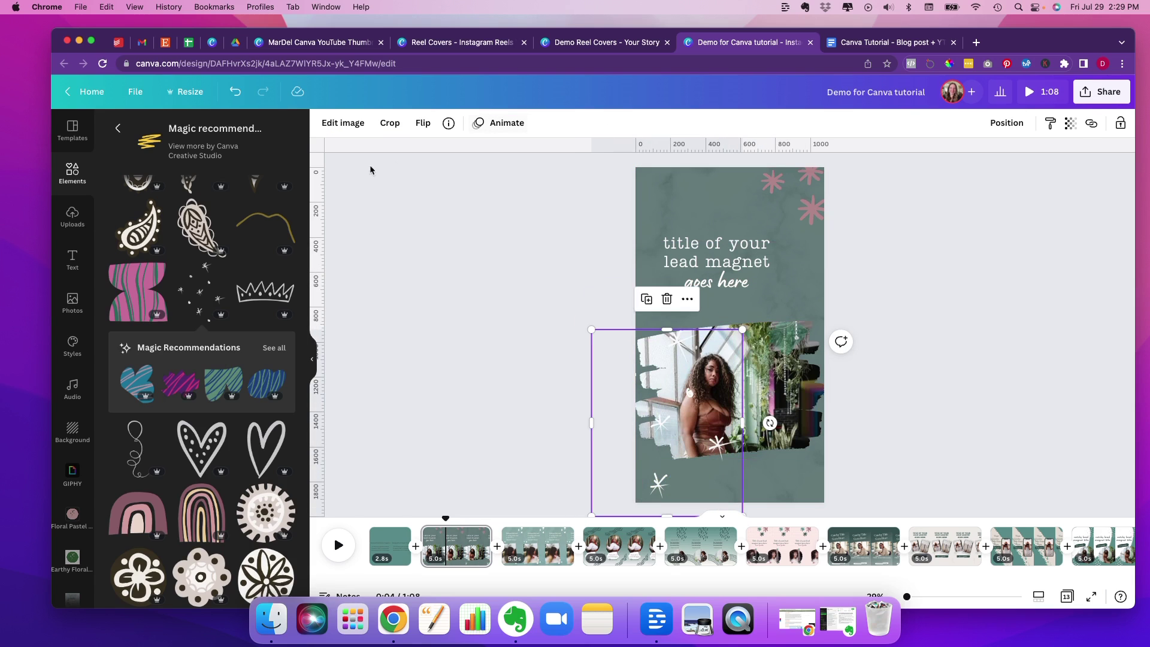
Send the white stars graphic backward behind the brush-stroke photo.
left_click(343, 122)
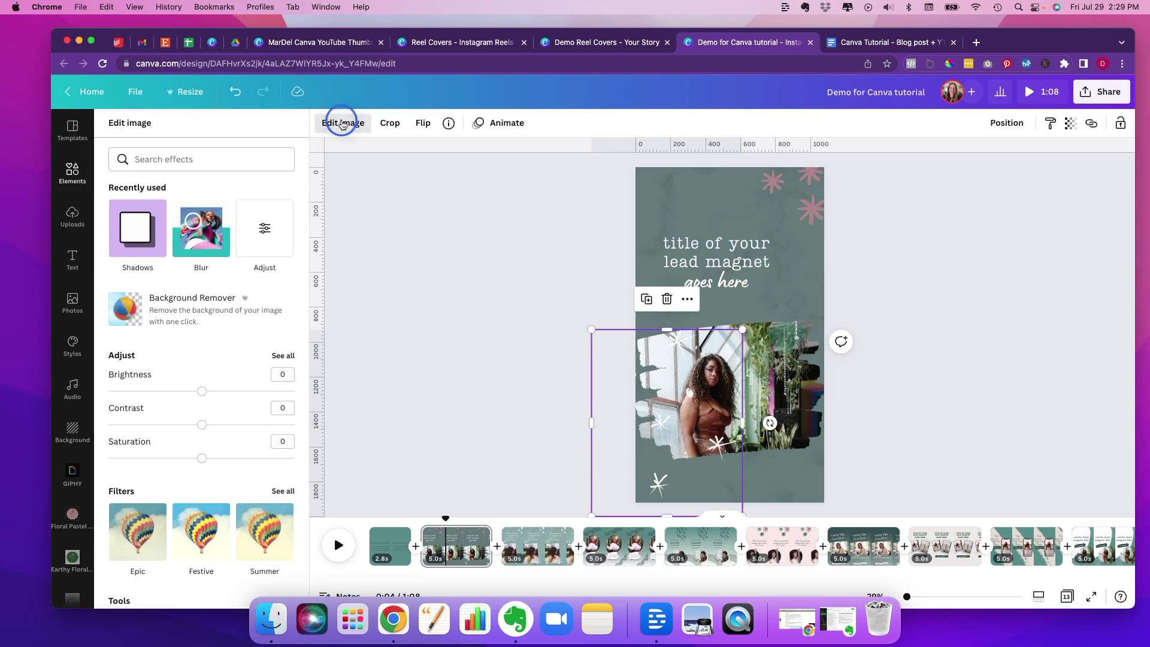
left_click(342, 123)
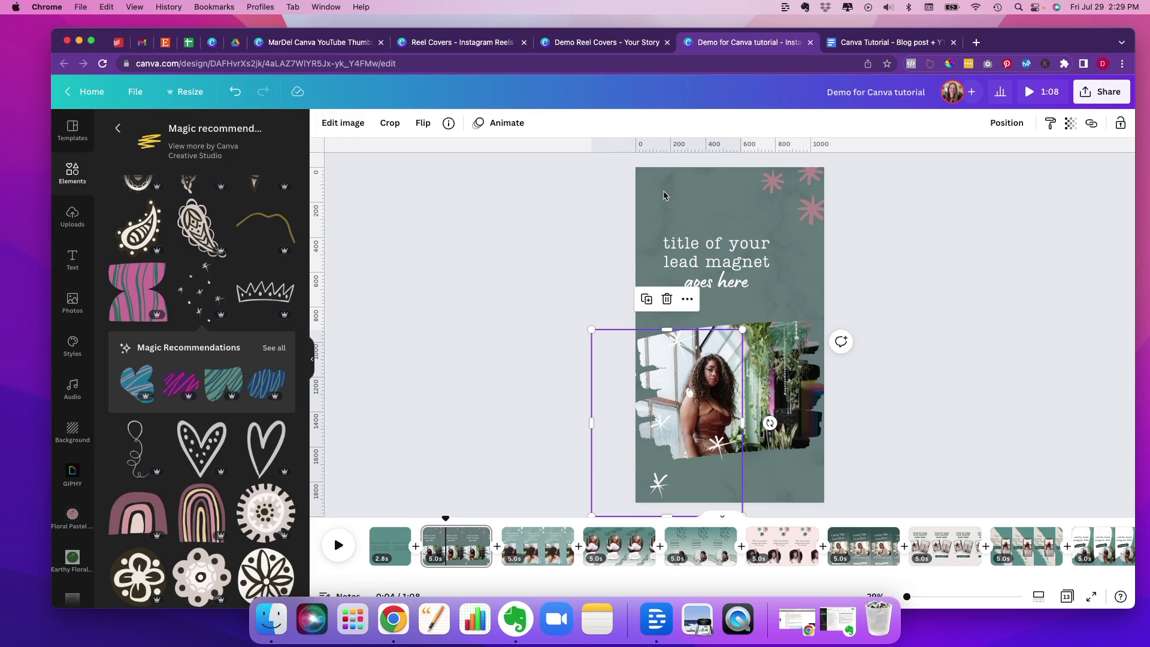
left_click(1010, 126)
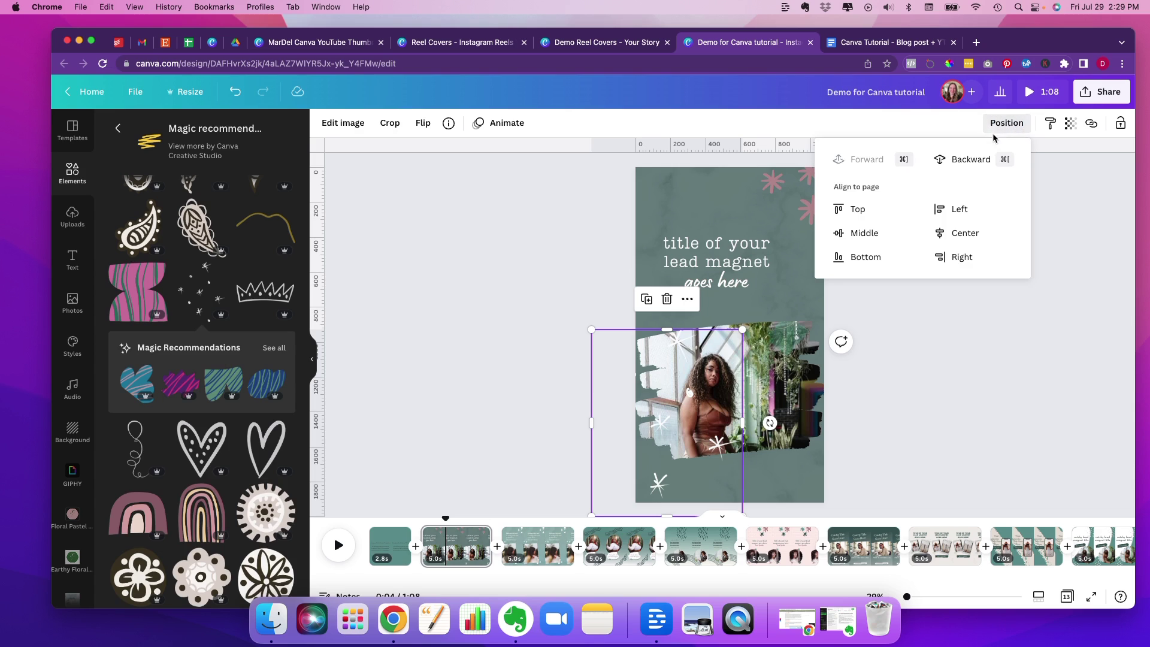
left_click(971, 160)
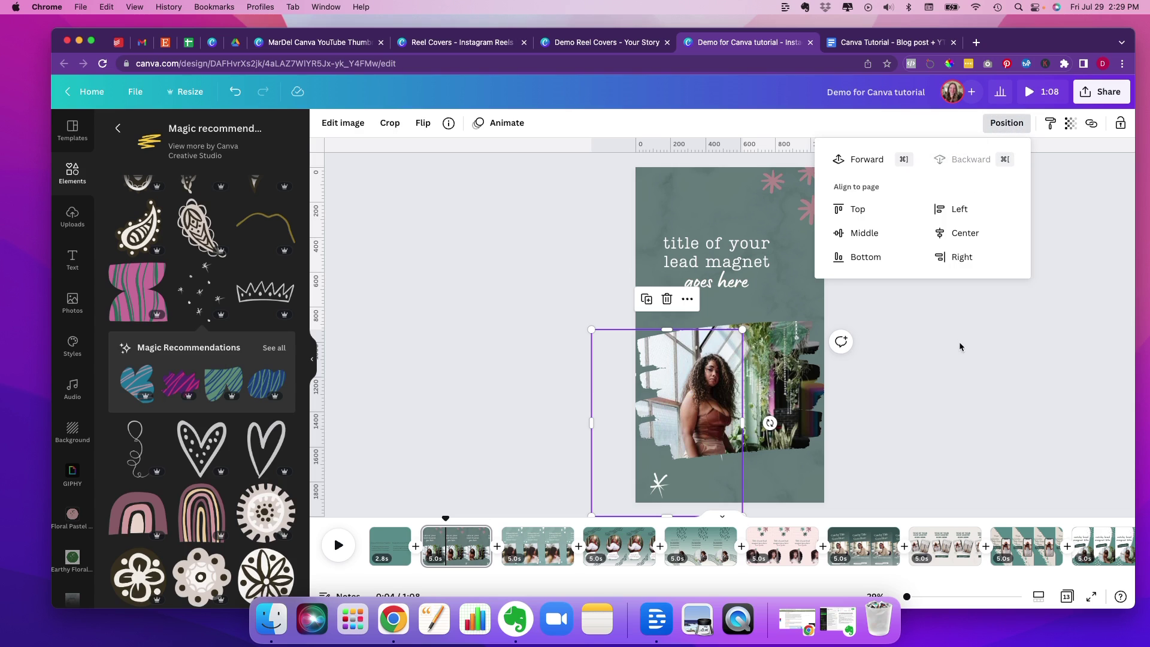
Shrink the white stars graphic to about 655 by 811 px and place it beneath the photo near the page's lower-left corner.
left_click_drag(698, 471, 702, 463)
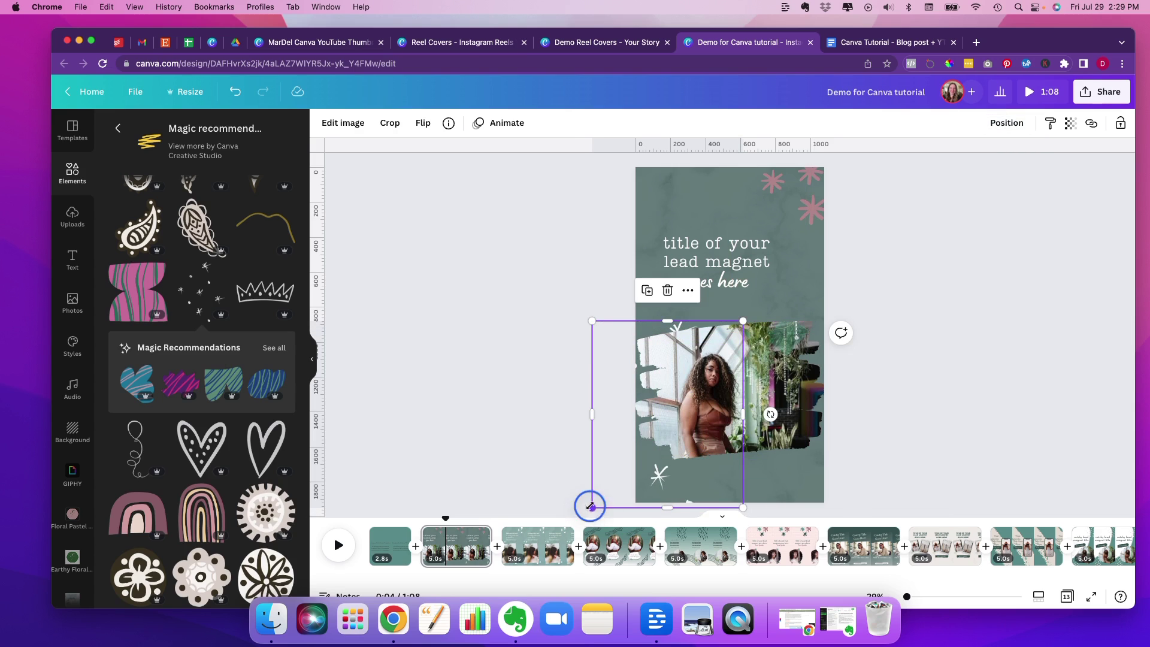
left_click_drag(590, 504, 634, 468)
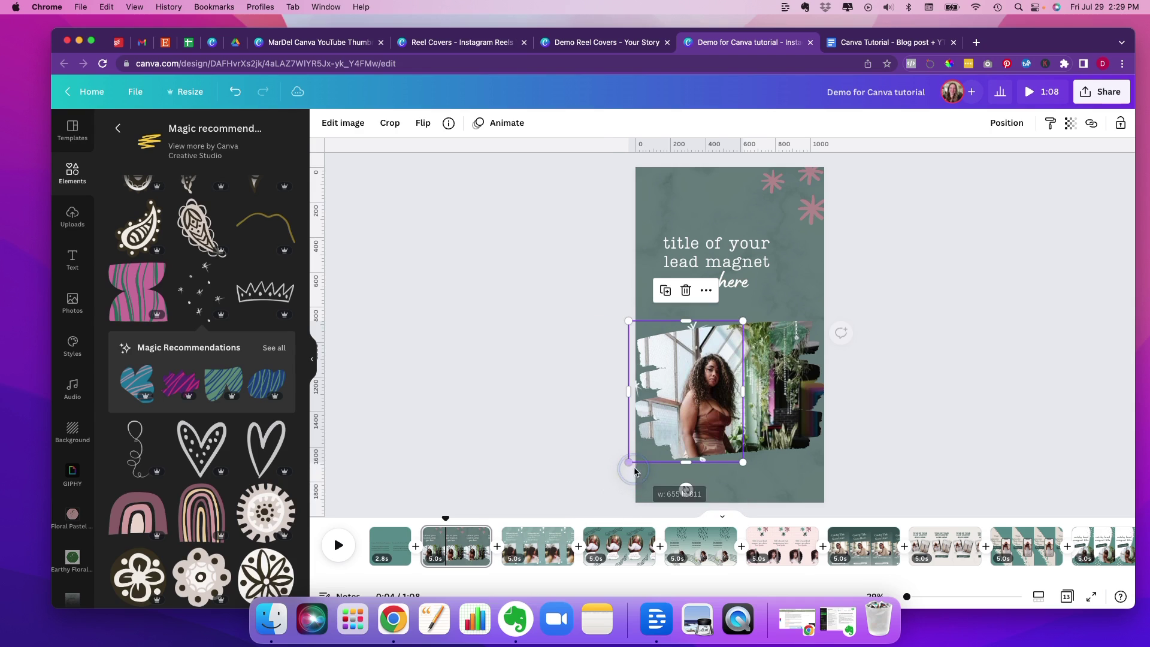
left_click(661, 470)
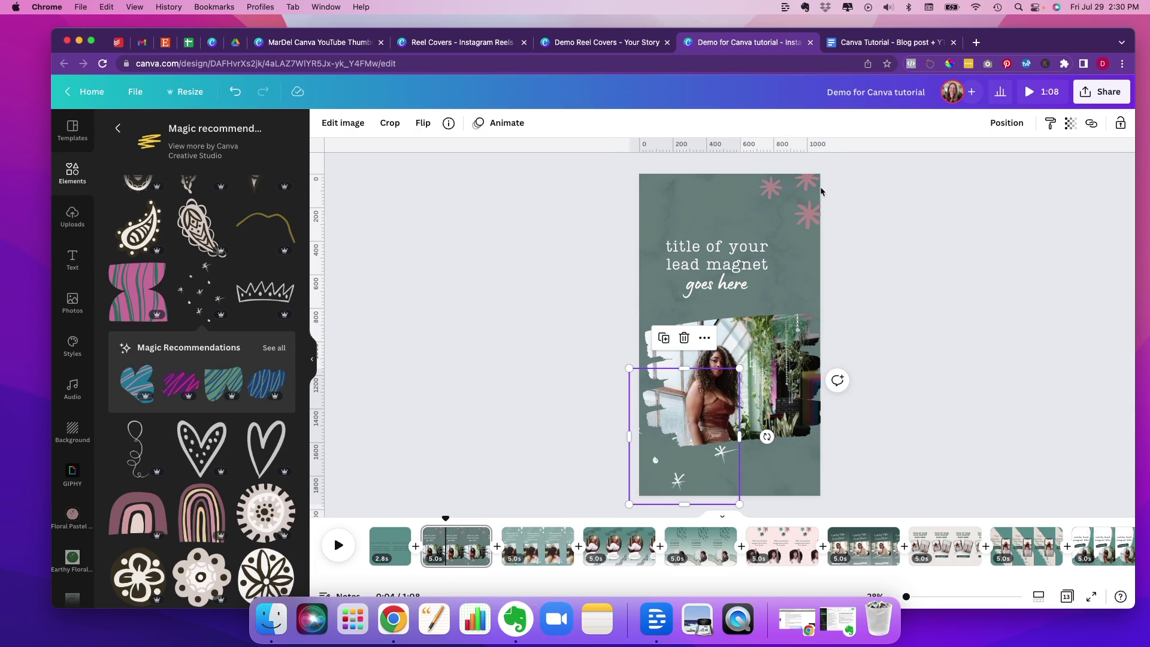
Delete the three pink asterisk doodles from the upper-right corner of the page.
left_click(808, 223)
key("Delete")
left_click(807, 183)
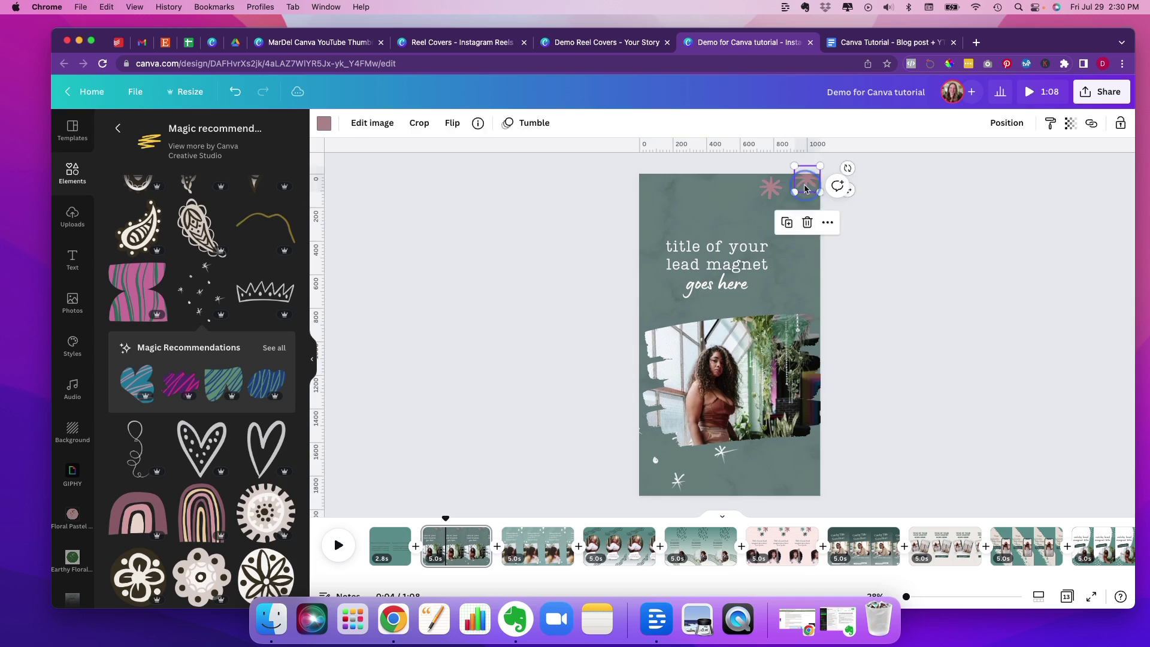
key("Delete")
left_click(773, 192)
key("Delete")
Move the white stars graphic to the upper-right corner of the page, beside the title.
left_click_drag(679, 492, 797, 227)
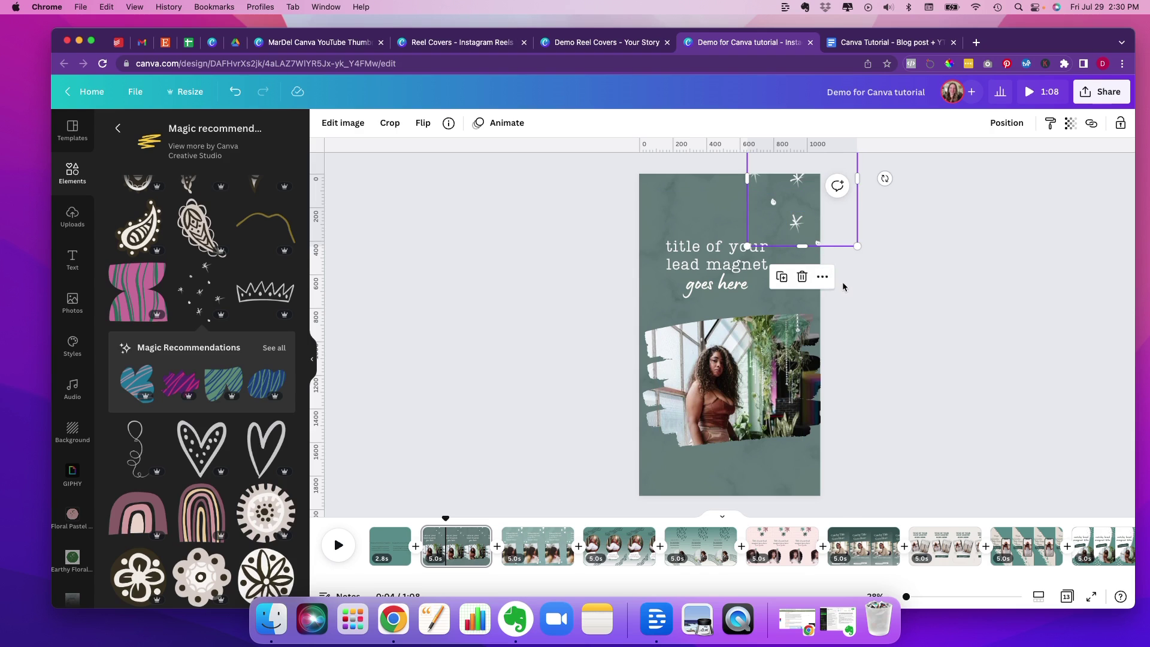
left_click_drag(883, 177, 898, 123)
left_click_drag(788, 202, 788, 237)
key("super+z")
key("super+z")
Replace the lead magnet page's background with the white stars graphic.
right_click(795, 232)
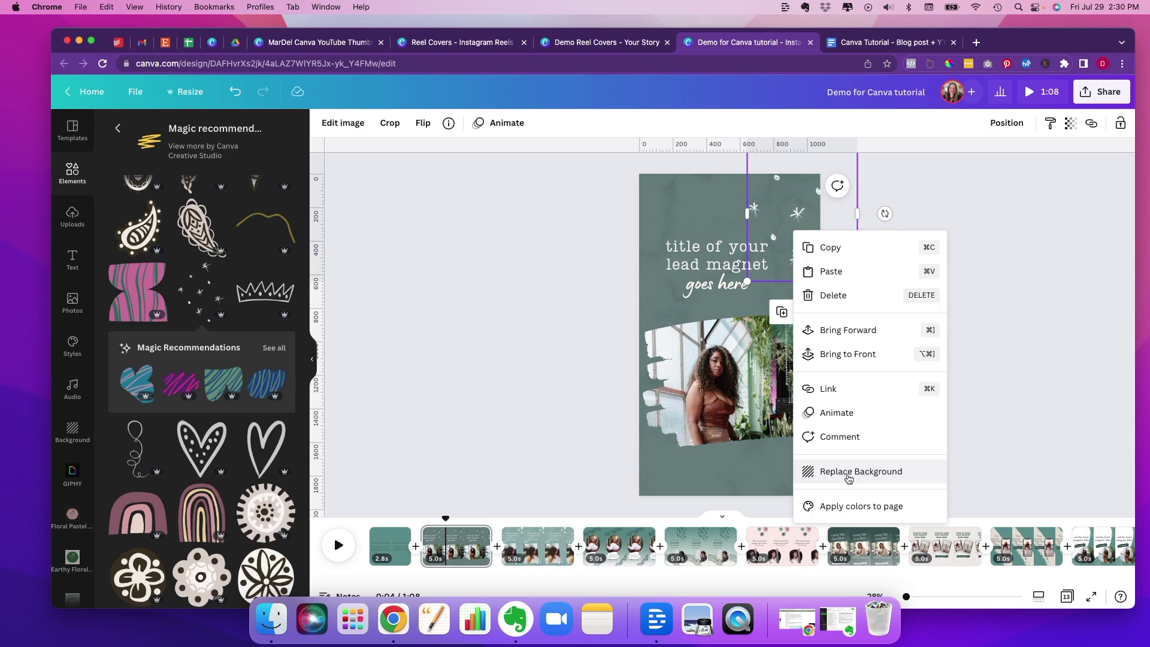
left_click(791, 218)
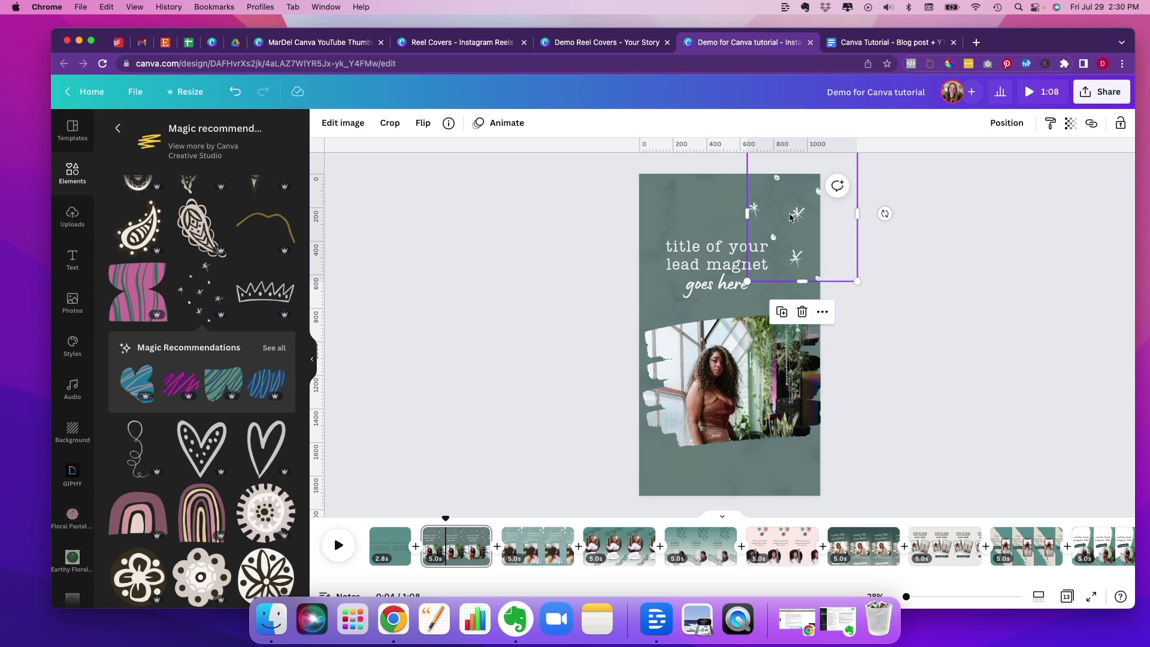
right_click(791, 221)
left_click(839, 460)
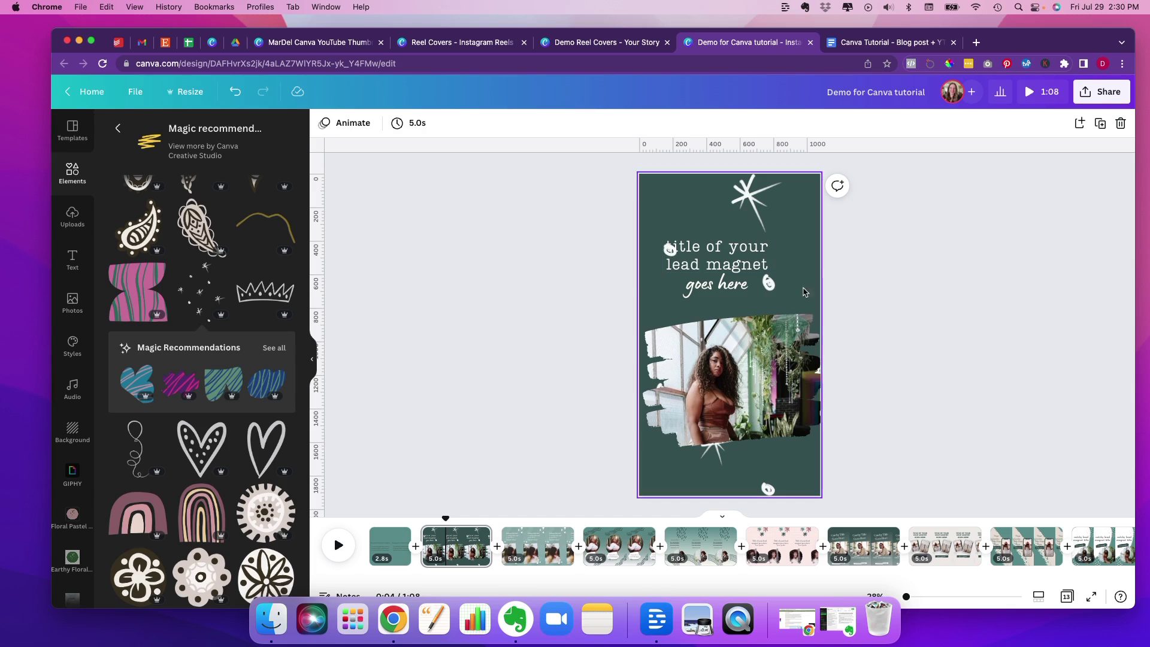
Shift the stars background image to the left within the page's crop area and apply the crop.
double_click(796, 243)
left_click_drag(795, 243, 769, 242)
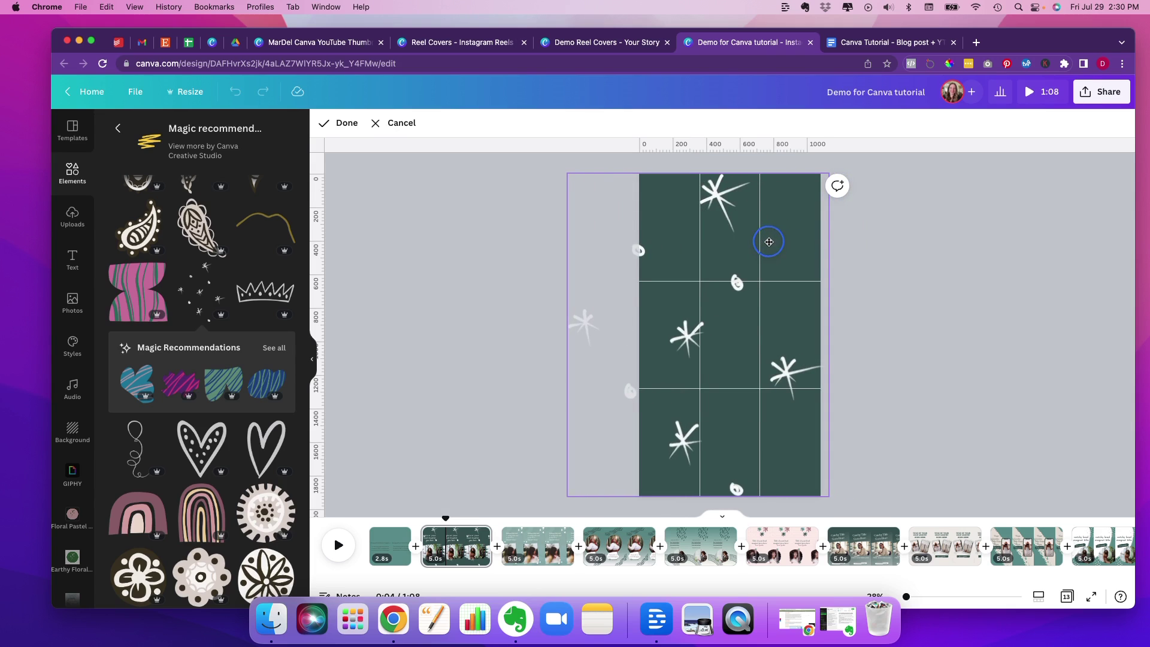
left_click(341, 123)
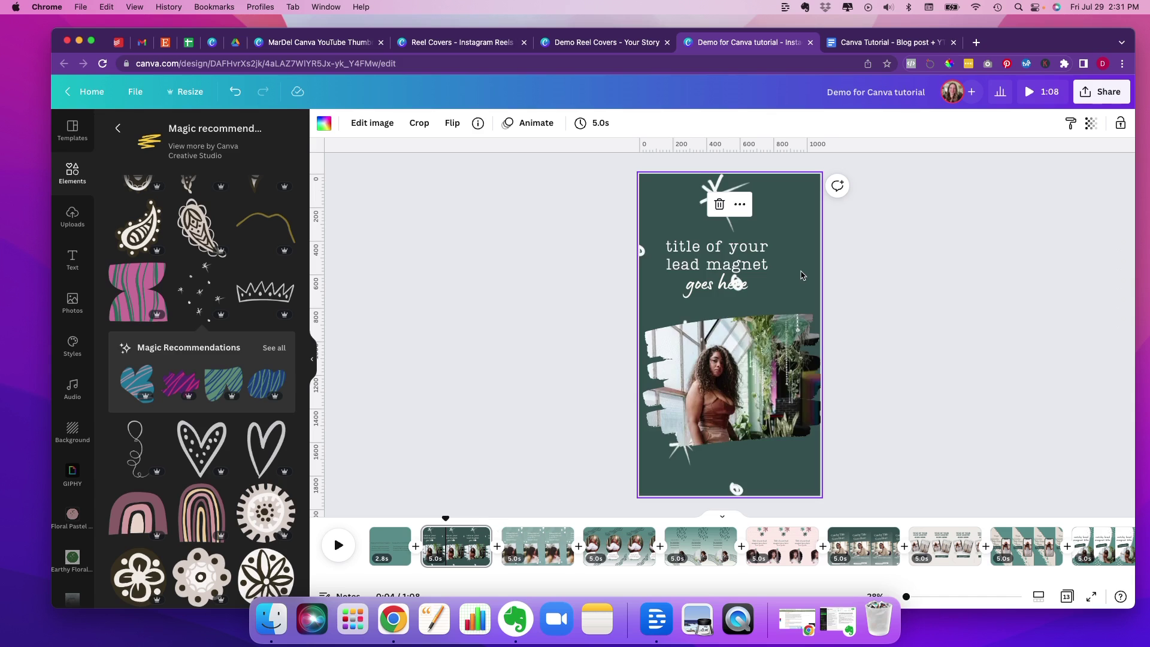
Preview the video through to the free masterclass page and select the sparkle cluster at the photo's upper-left corner.
key("space")
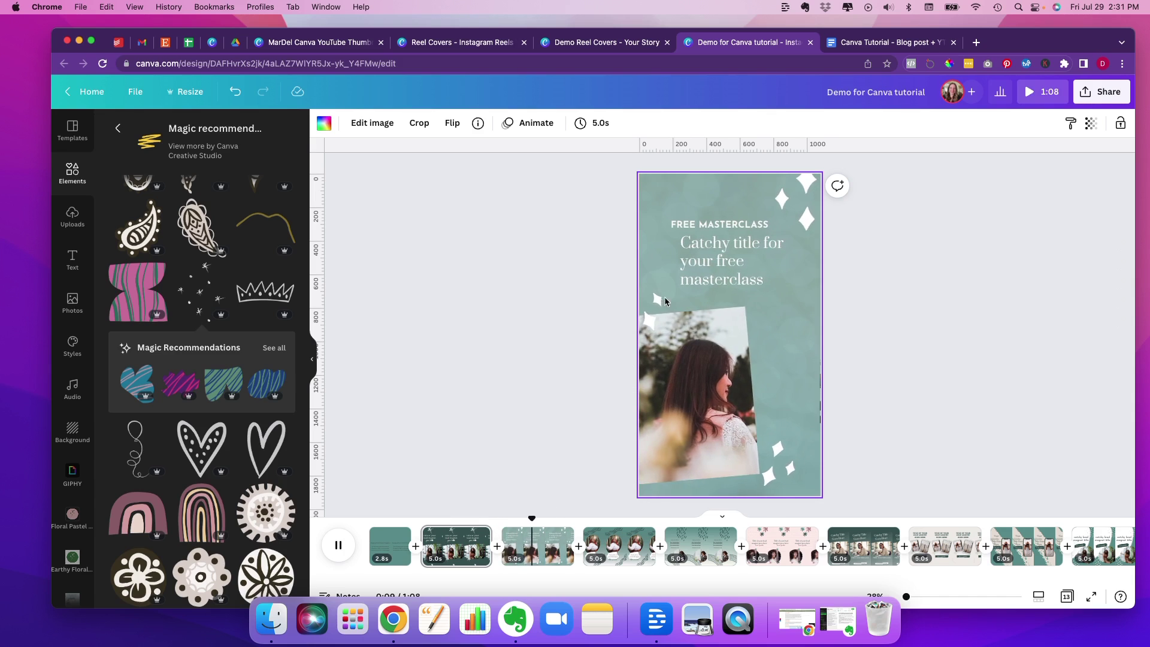
key("space")
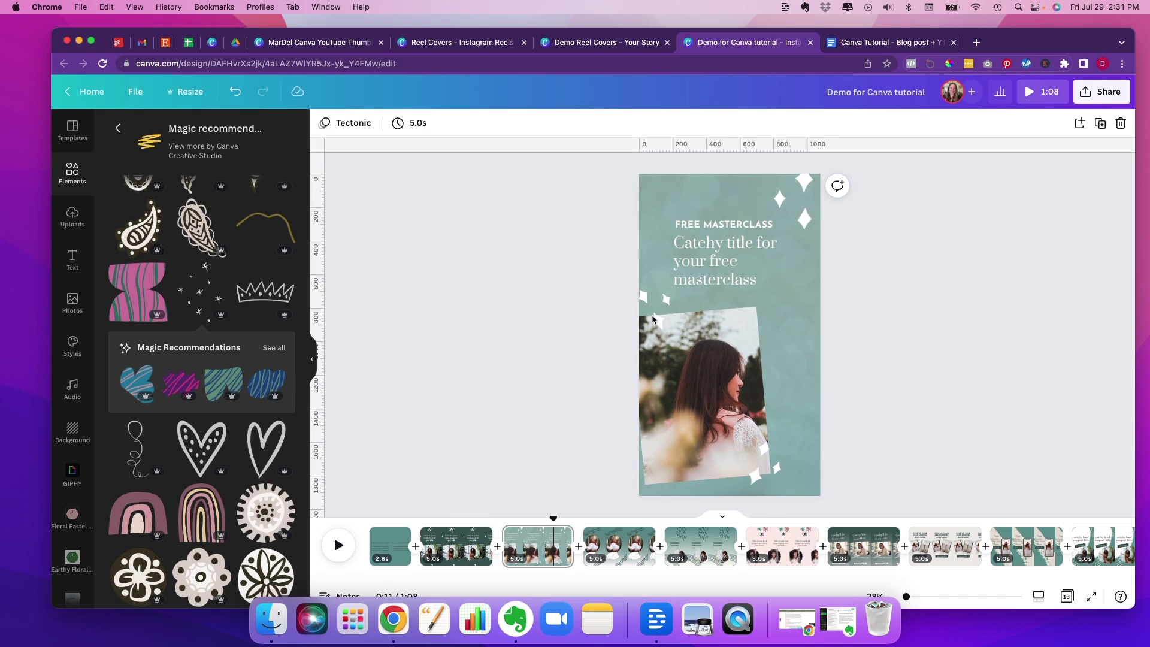
left_click(653, 320)
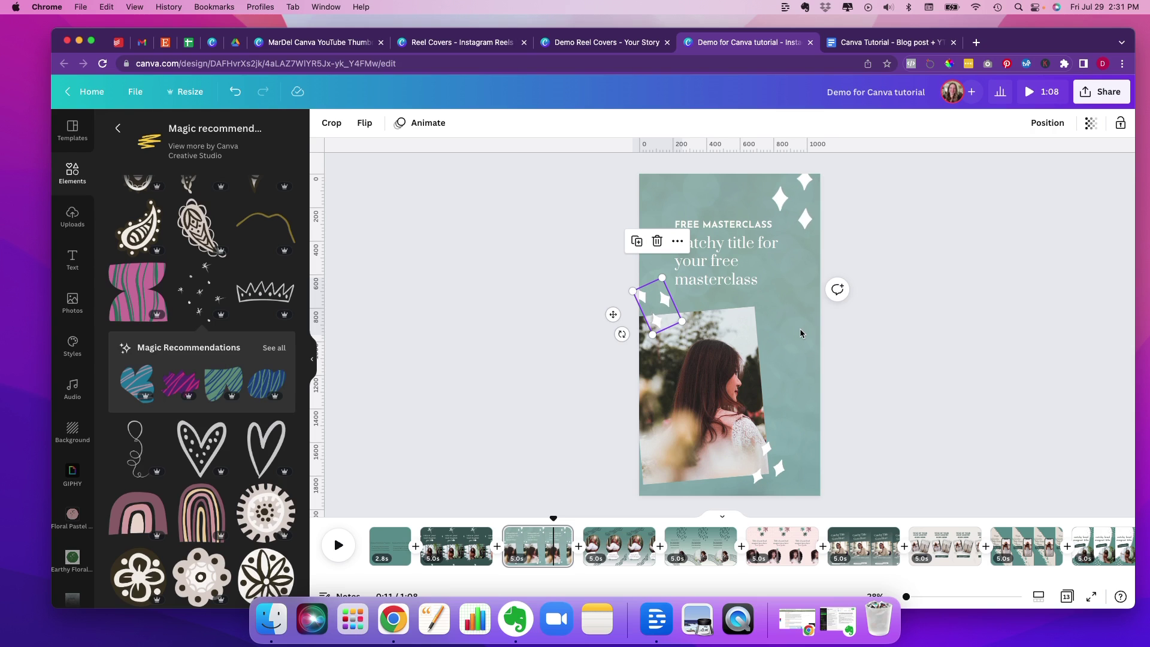
Search the elements library for "vintage star".
left_click(118, 127)
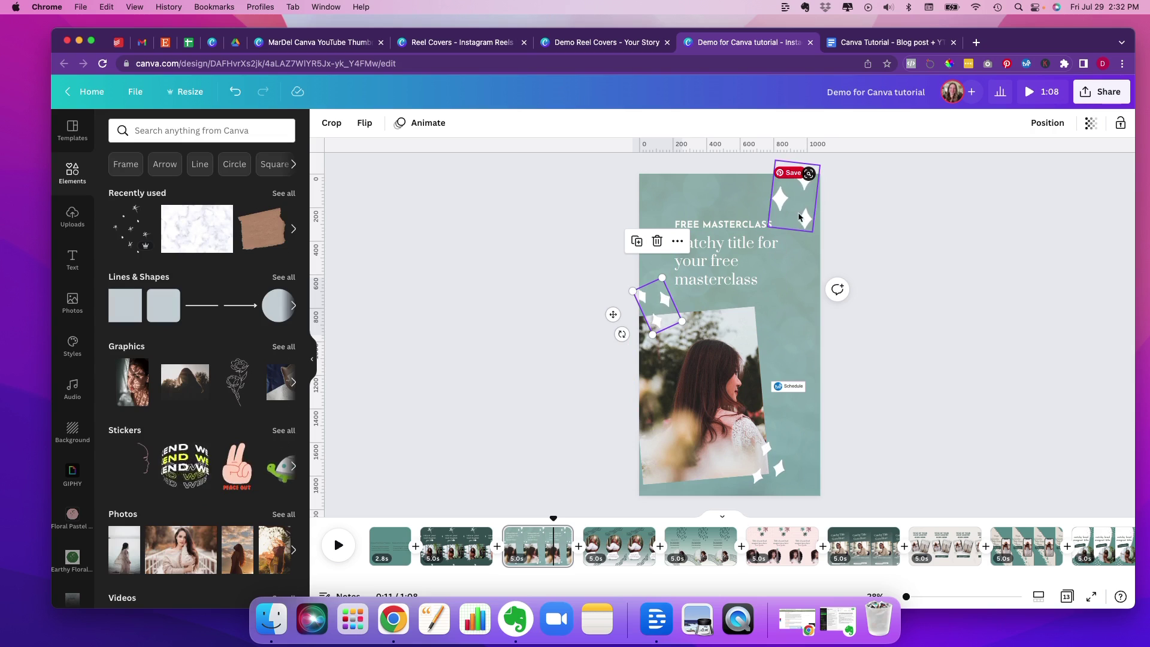
left_click(148, 129)
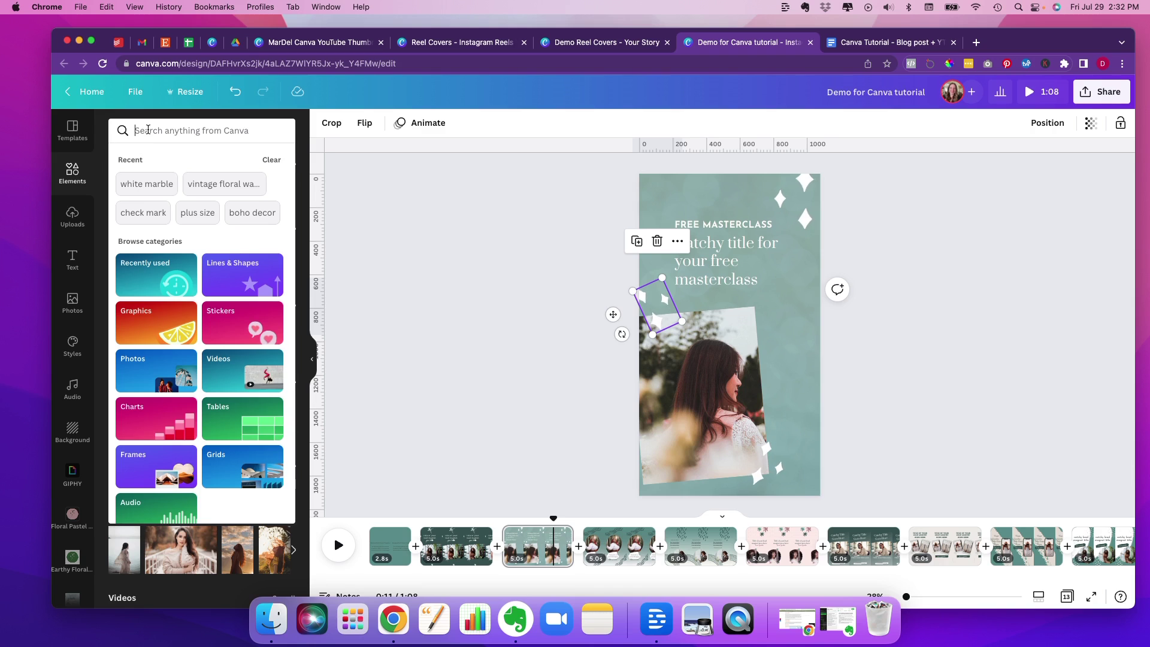
type("star")
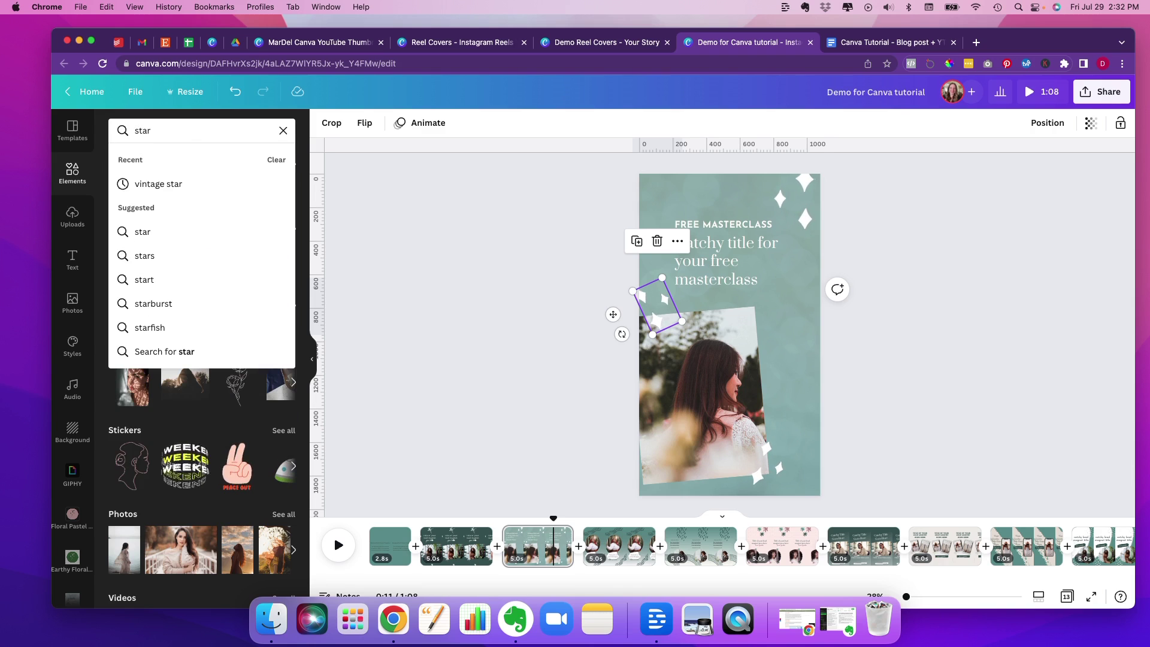
left_click(167, 184)
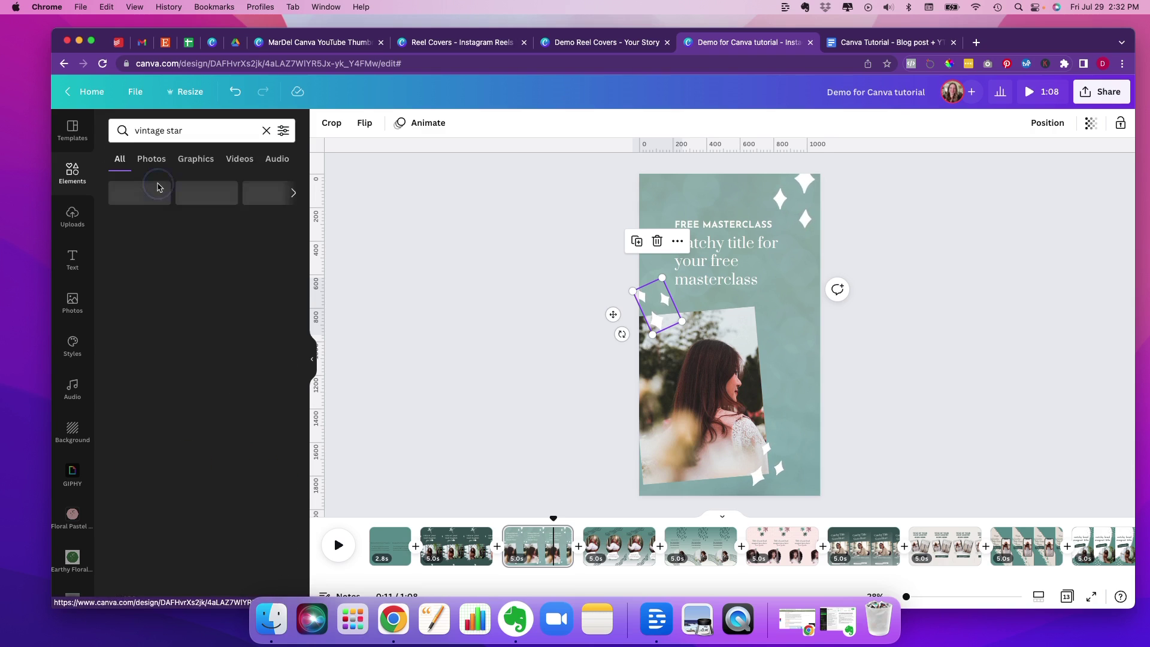
Filter the vintage star results to animated elements and show only graphics.
left_click(282, 131)
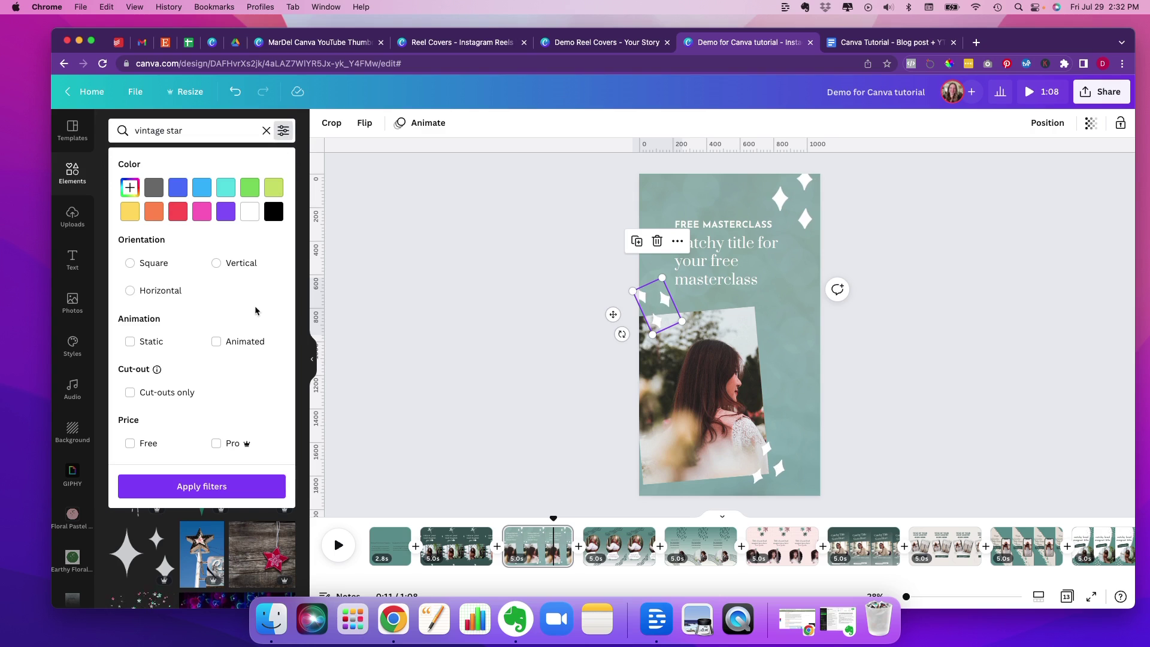
left_click(217, 341)
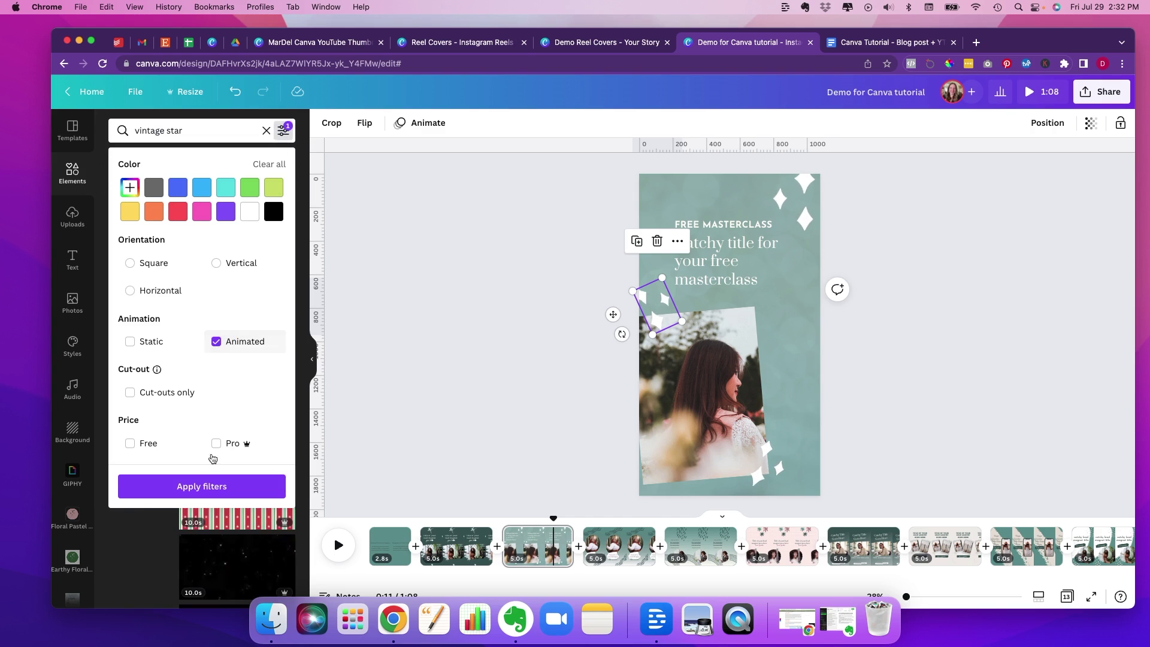
left_click(214, 489)
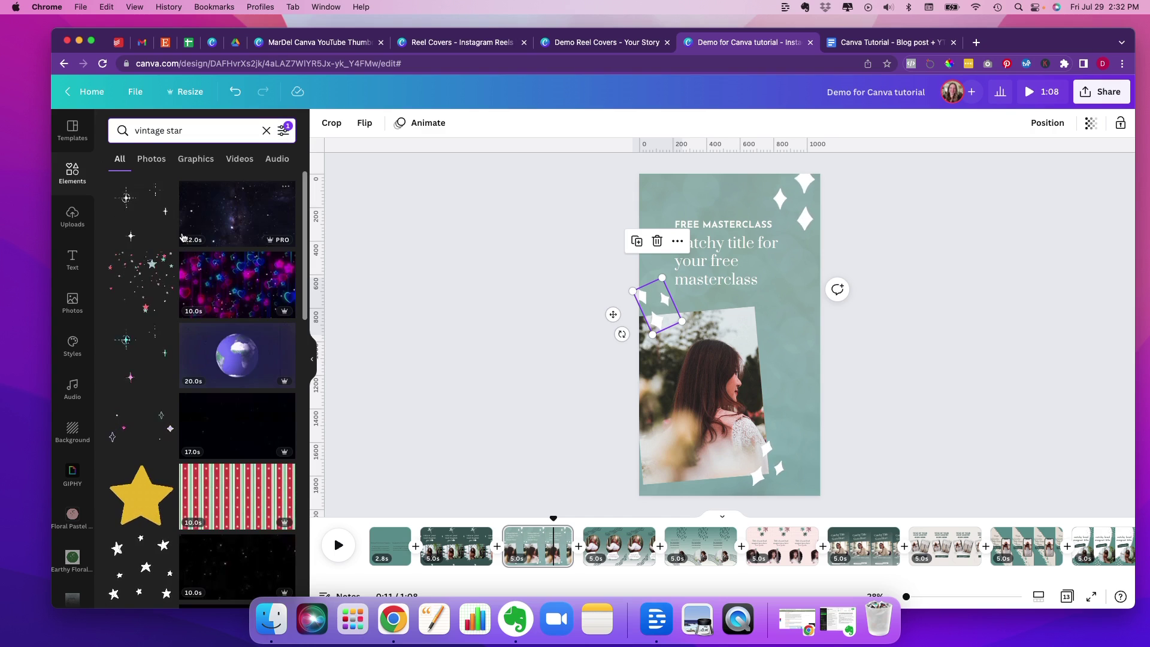
left_click(194, 159)
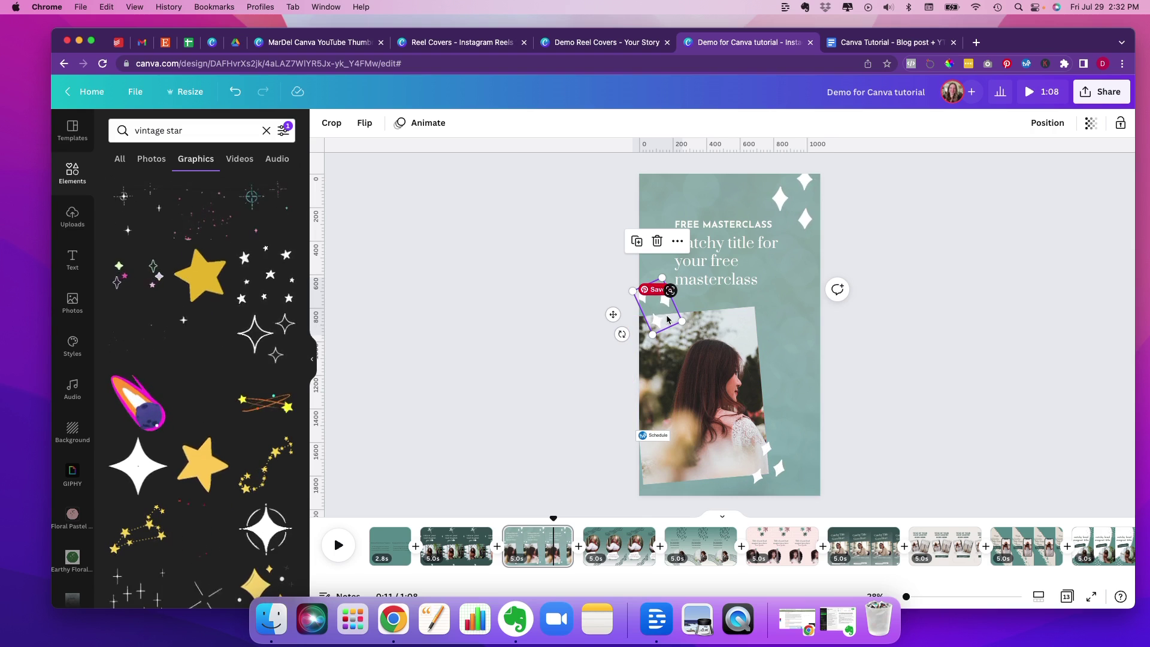
Replace the sparkle cluster at the photo's upper-left corner with the animated outlined stars, reduced in size and rotated about -29°.
key("Delete")
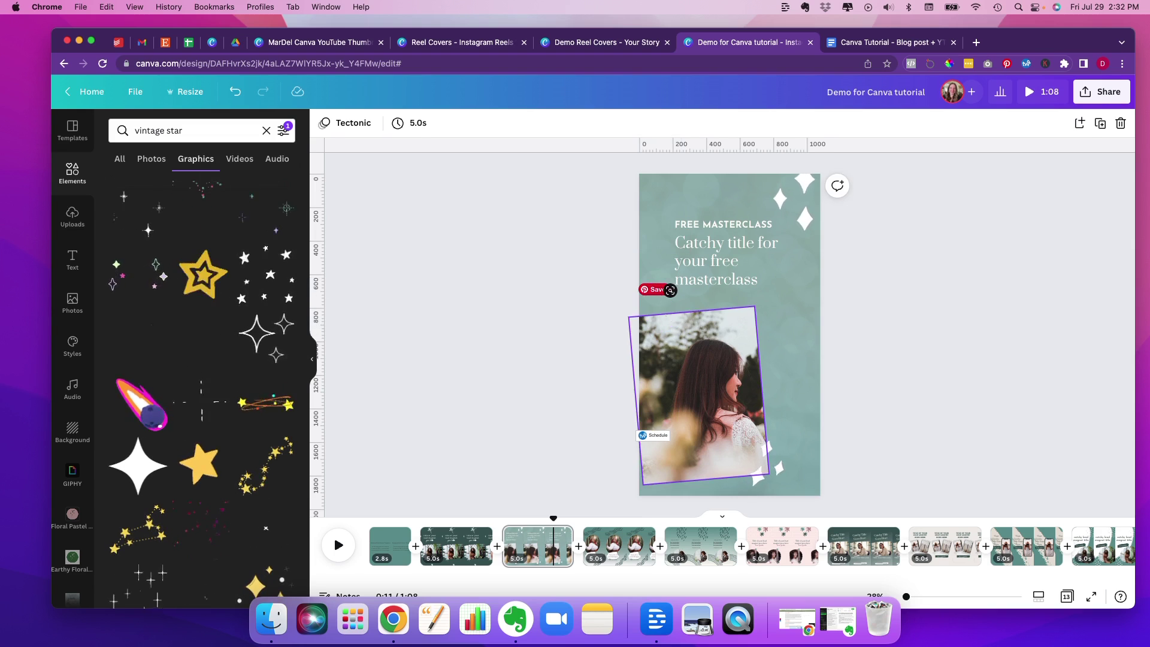
left_click_drag(265, 345, 652, 309)
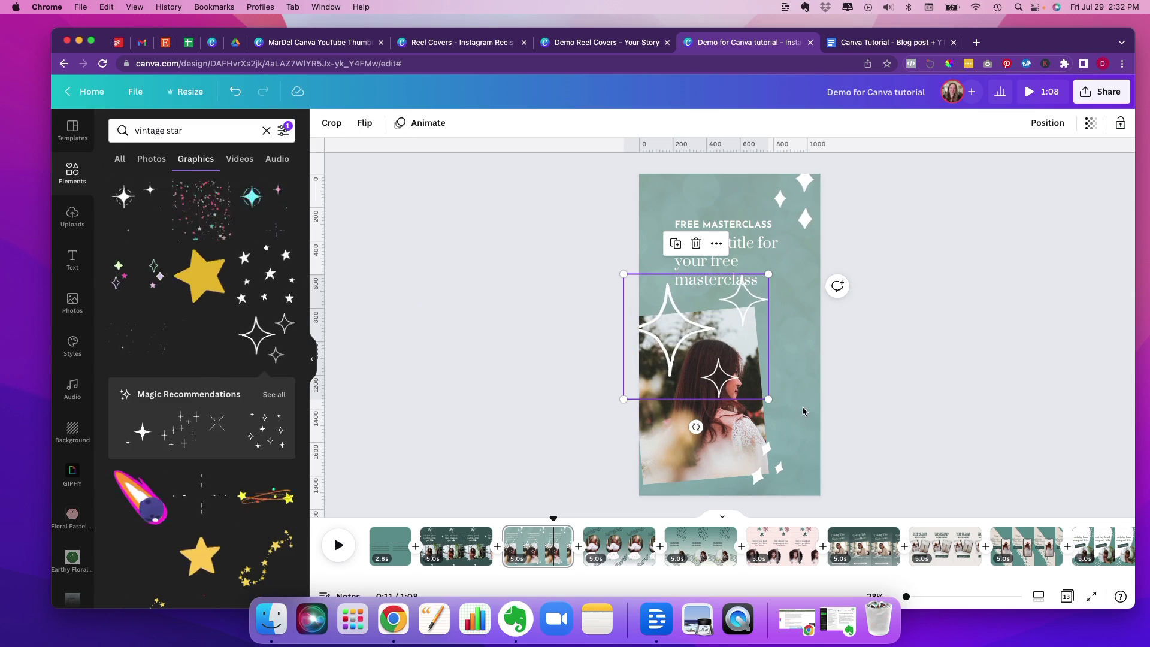
left_click_drag(769, 399, 718, 387)
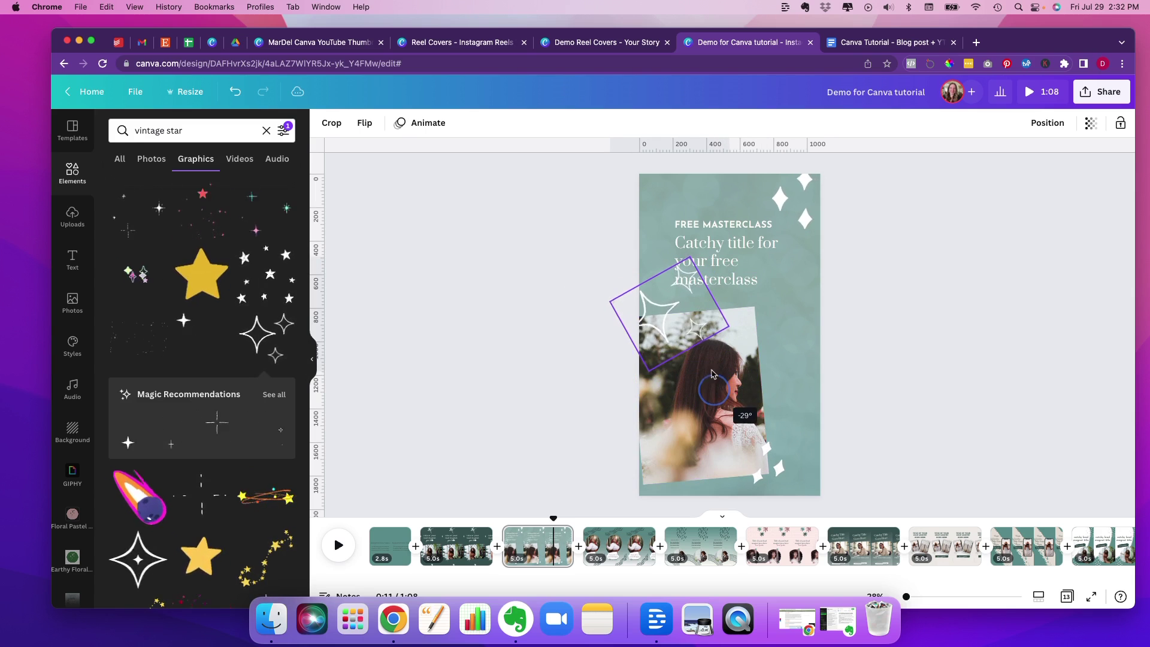
left_click_drag(686, 258, 672, 290)
Replace the sparkle cluster in the page's upper-right corner with the animated white star with dashed rays, tilted and partly off the page.
left_click(803, 212)
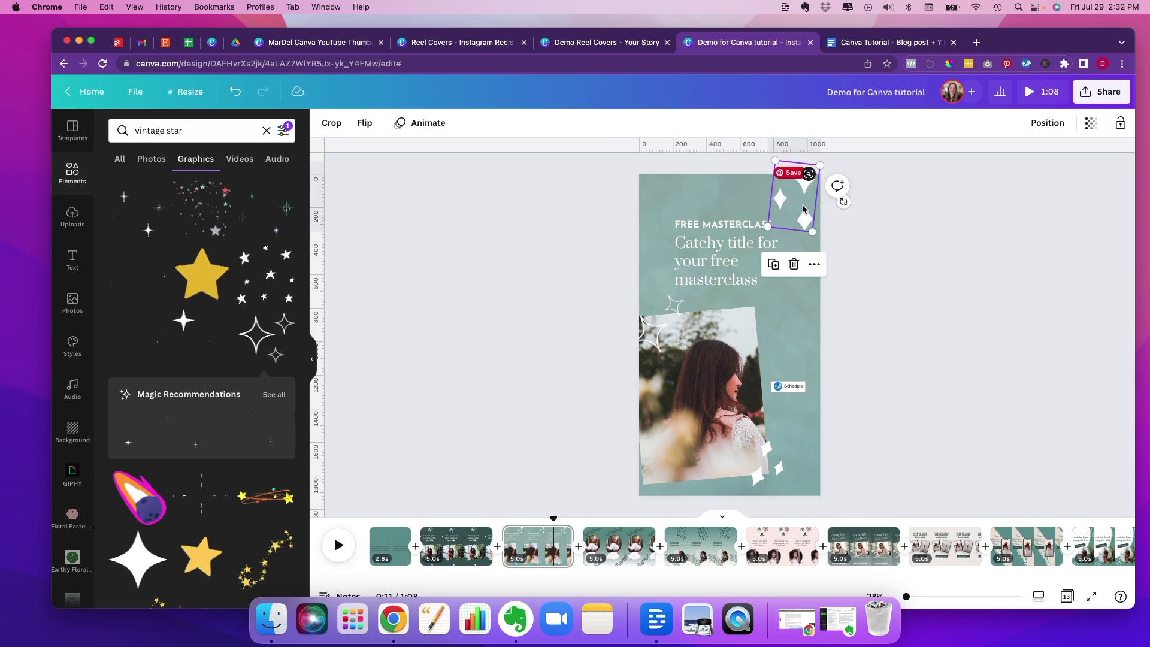
key("Delete")
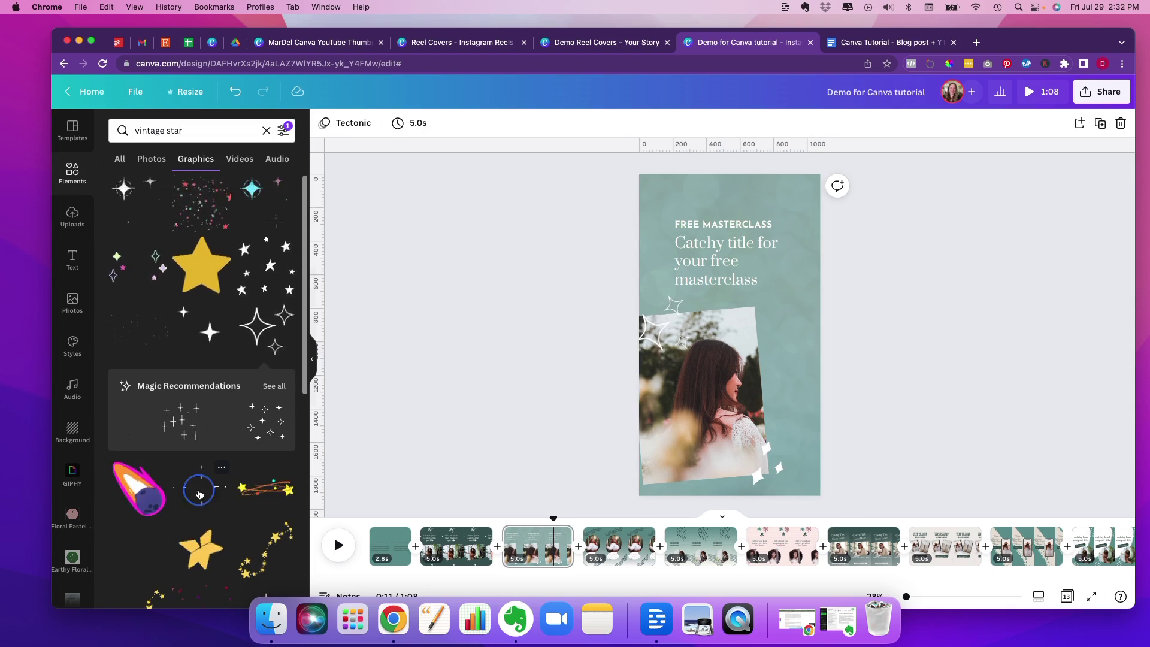
left_click(199, 494)
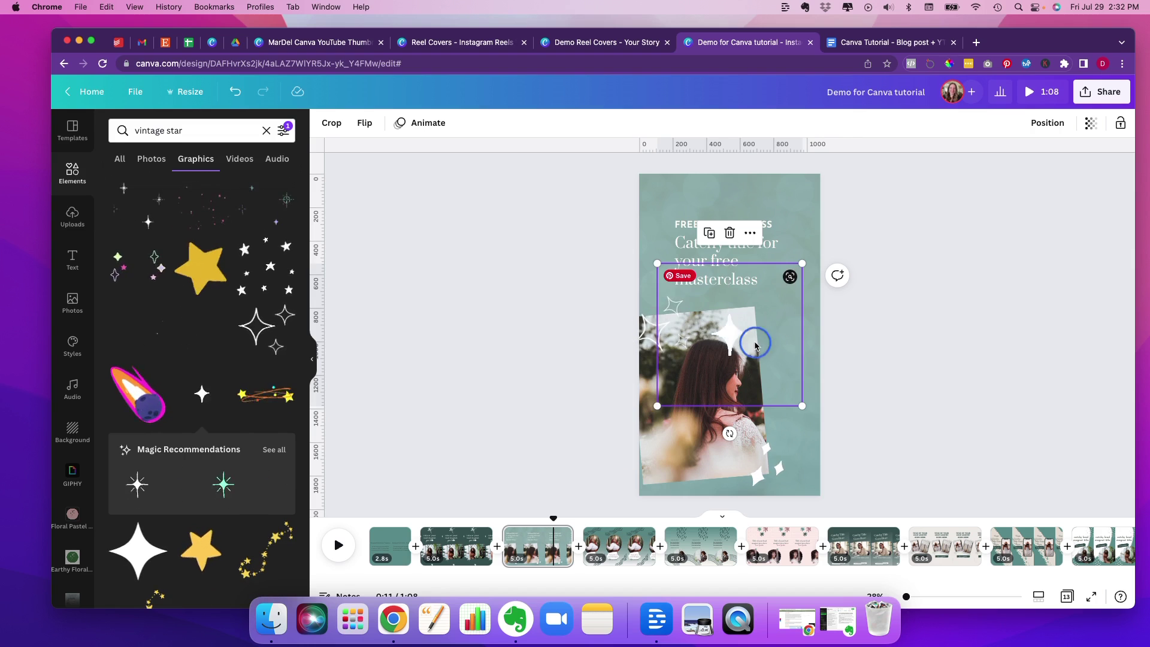
left_click_drag(755, 345, 820, 200)
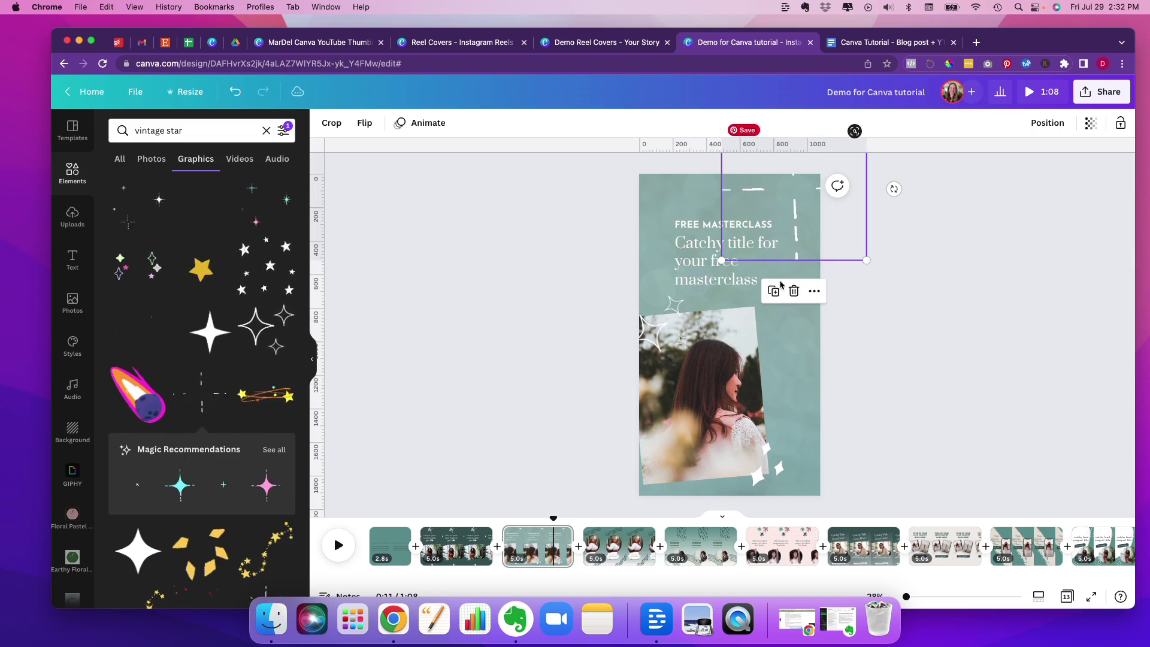
left_click_drag(894, 189, 889, 142)
left_click_drag(786, 200, 808, 191)
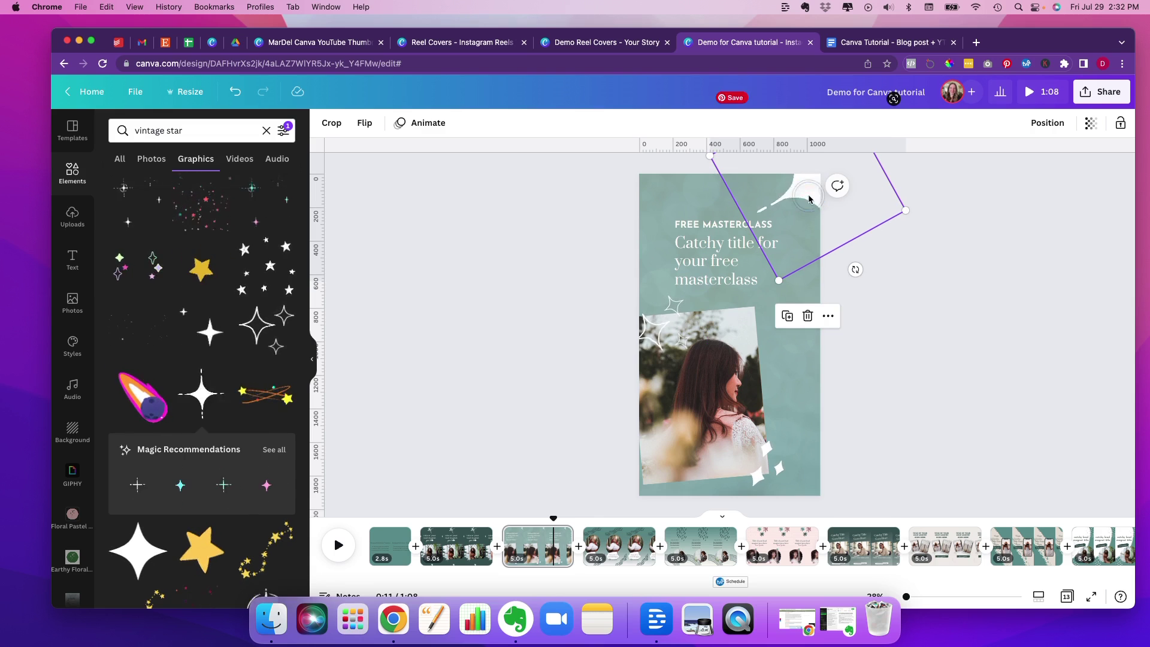
left_click(922, 378)
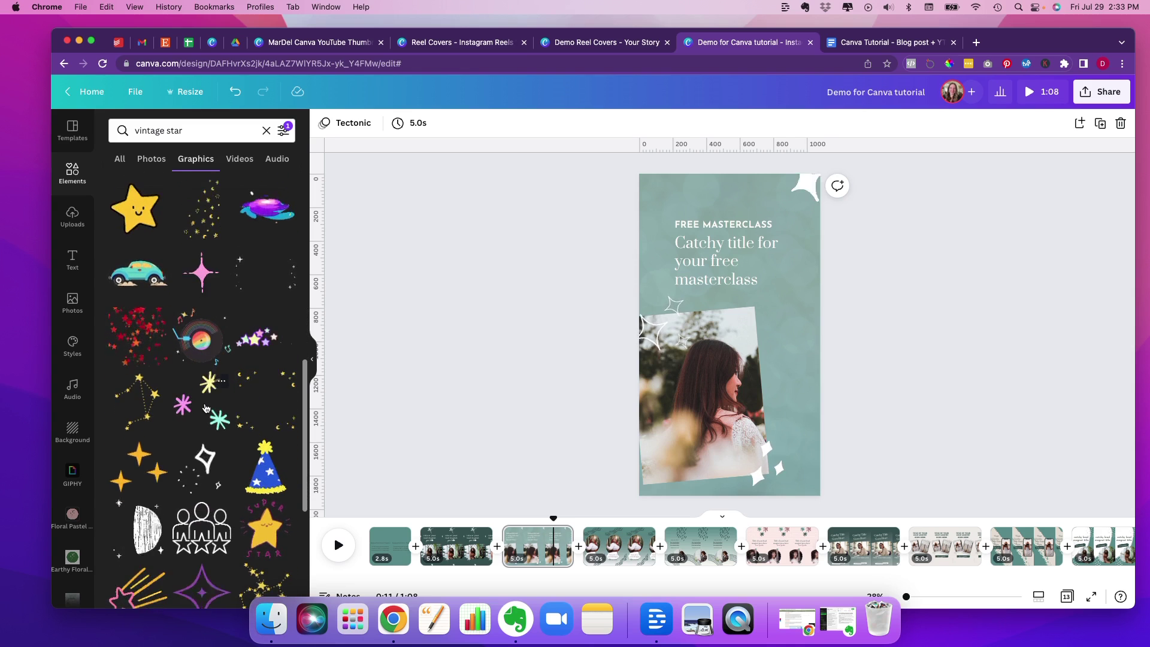
Try the animated pink, yellow and mint starbursts on the page, remove them, and browse all of their similar recommendations.
left_click(206, 403)
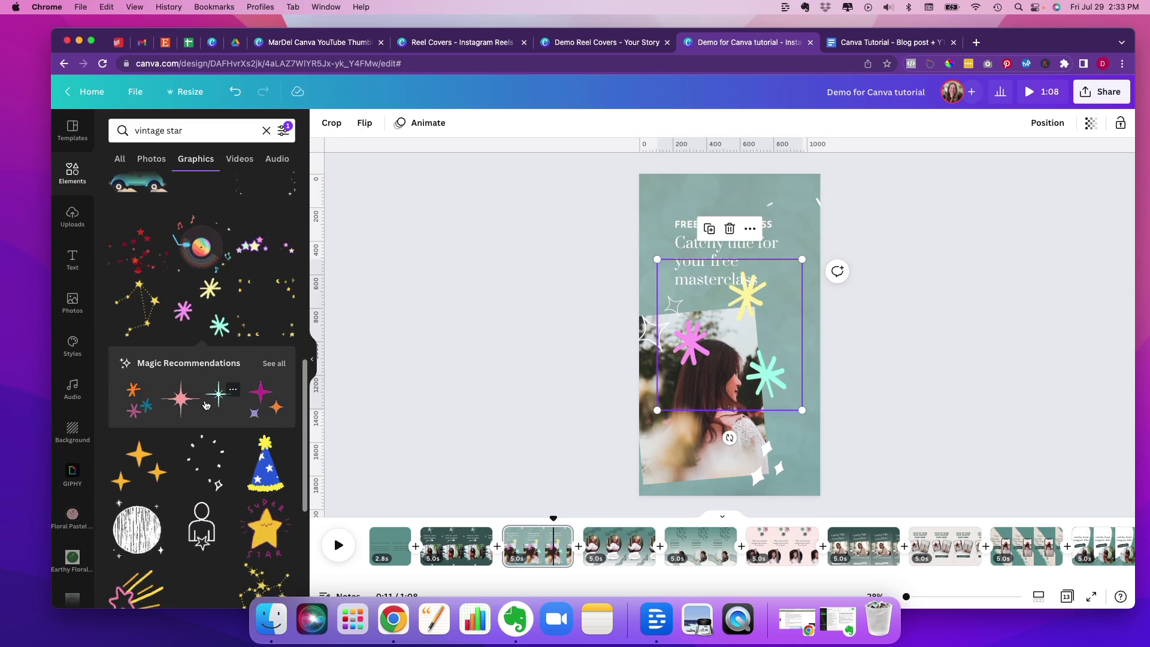
left_click(785, 329)
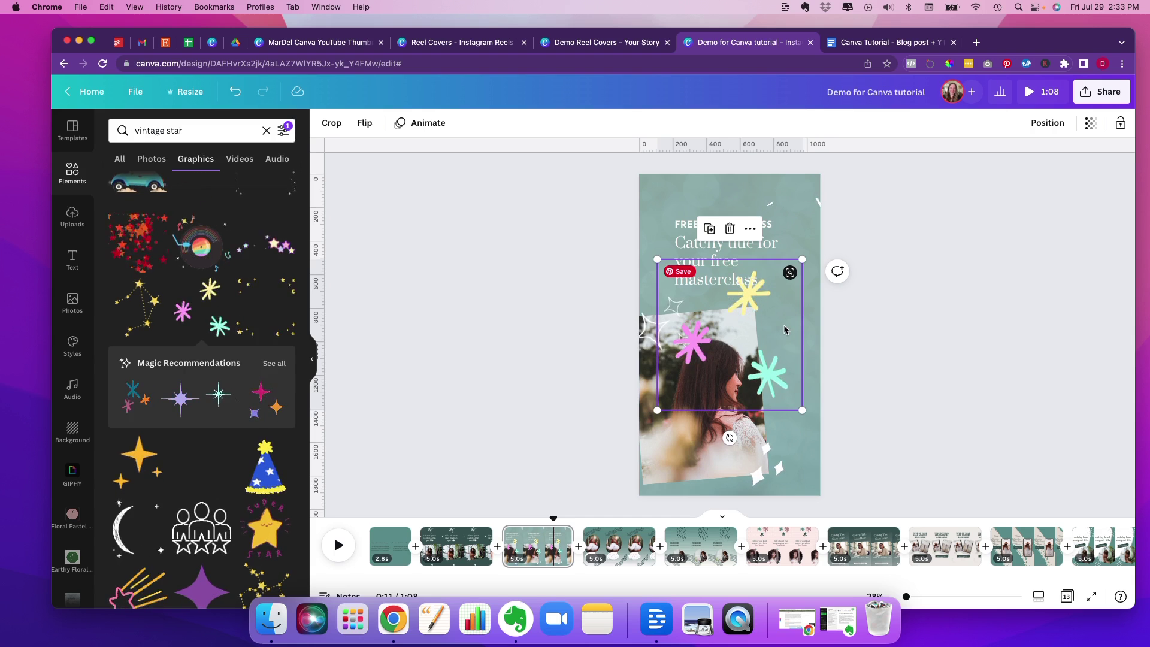
key("Delete")
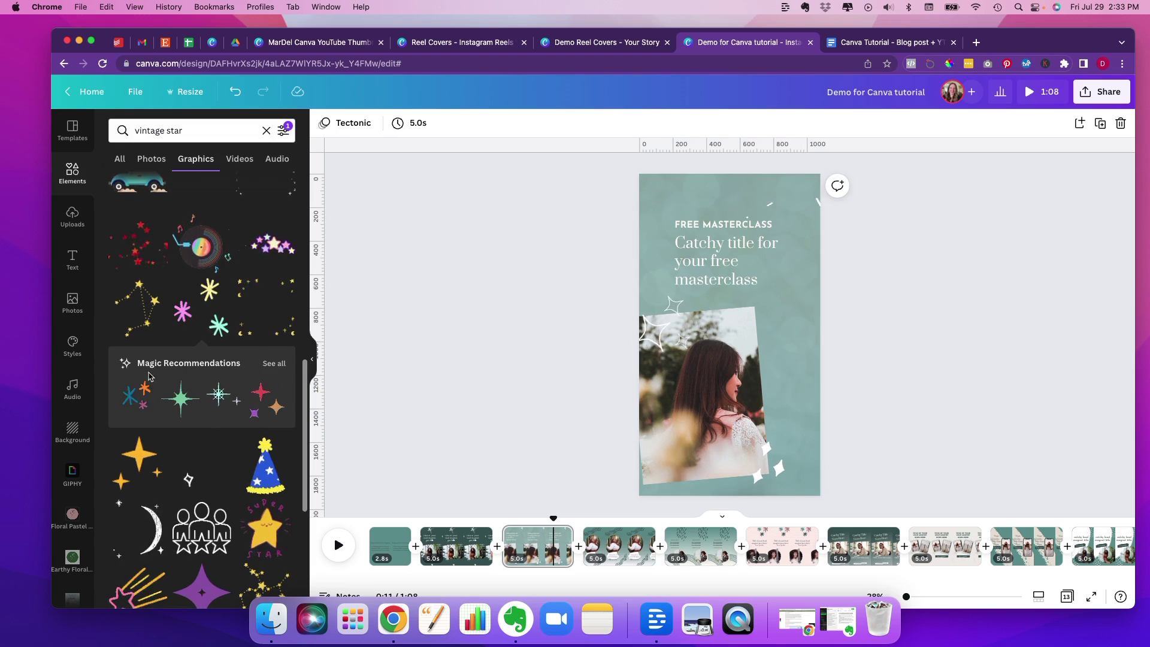
left_click(275, 364)
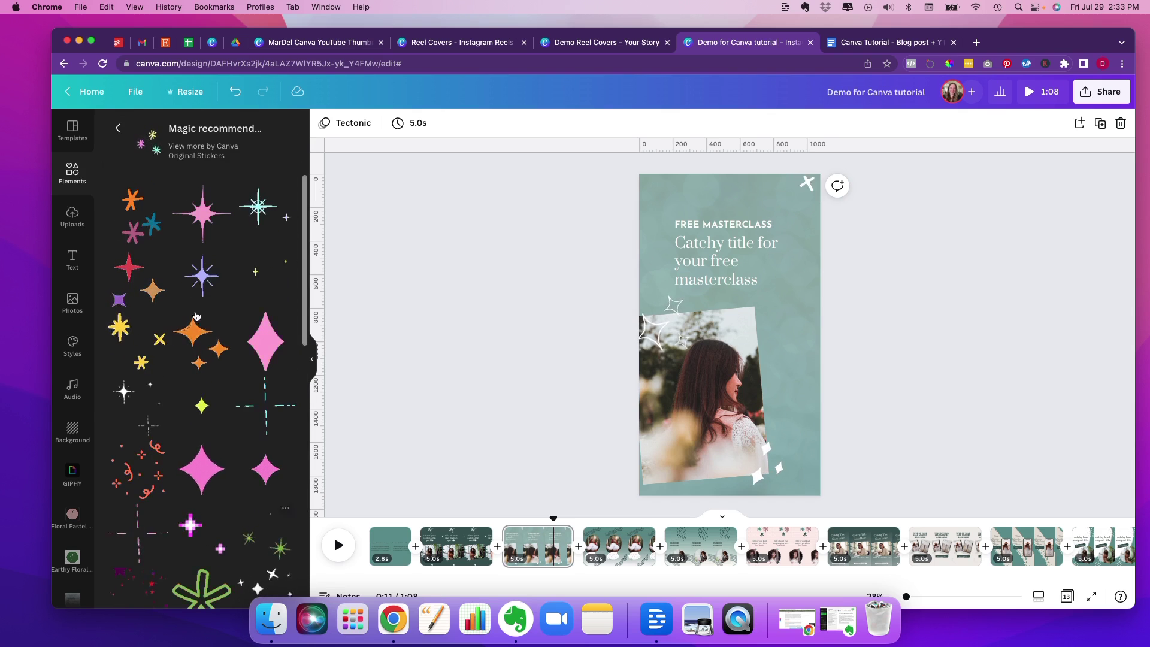
left_click(117, 132)
Restrict the animated results to free graphics and delete the outlined stars from the photo's upper-left corner.
left_click(284, 130)
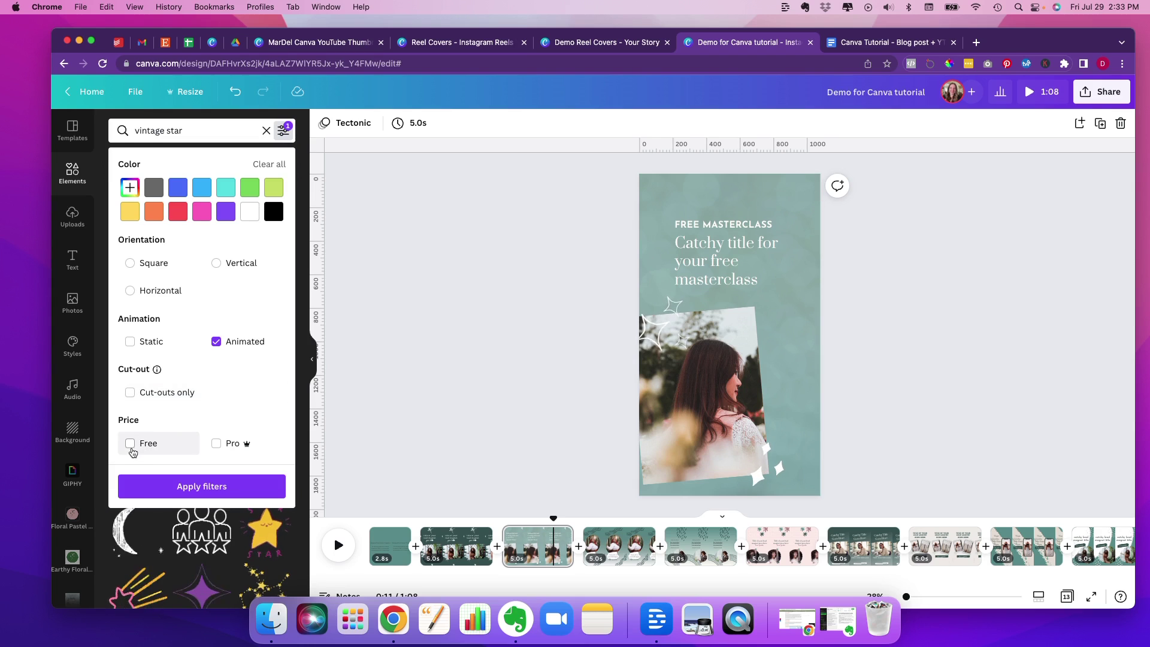
left_click(191, 487)
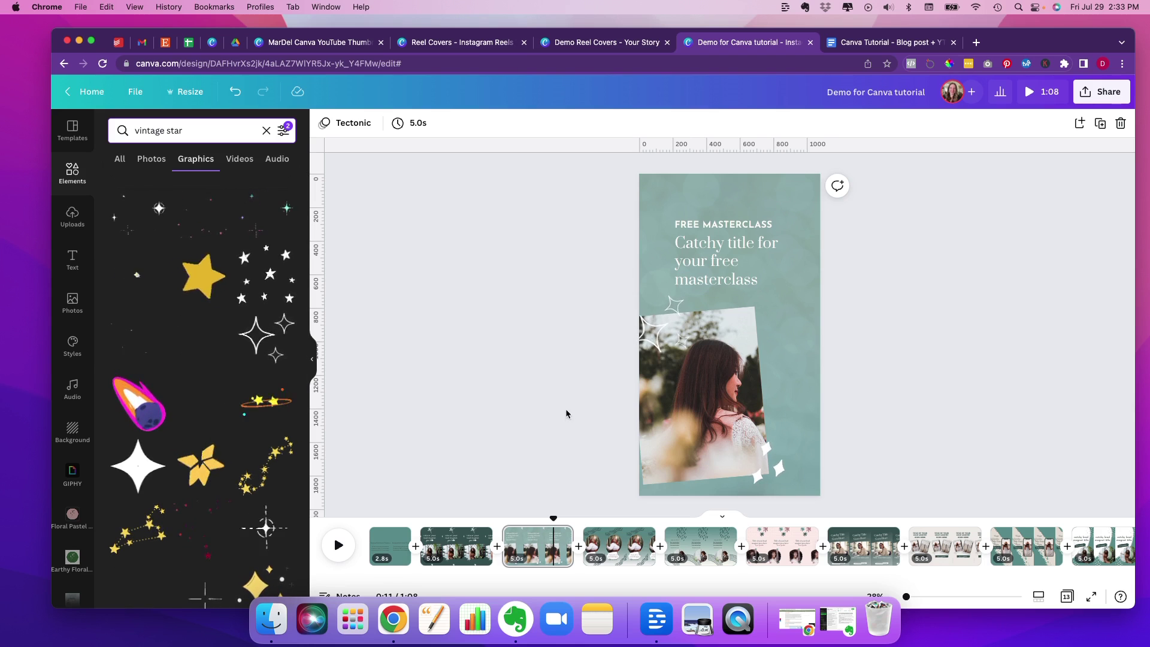
left_click(656, 335)
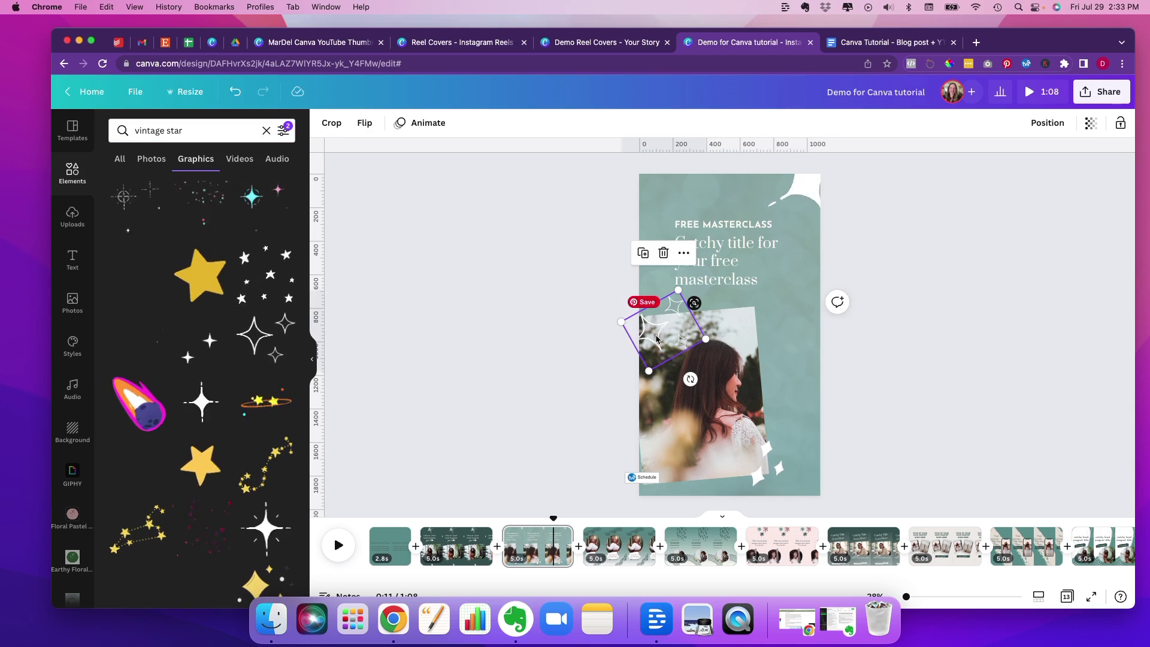
key("Delete")
Change the animation filter from animated to static for the free vintage star graphics.
left_click(282, 131)
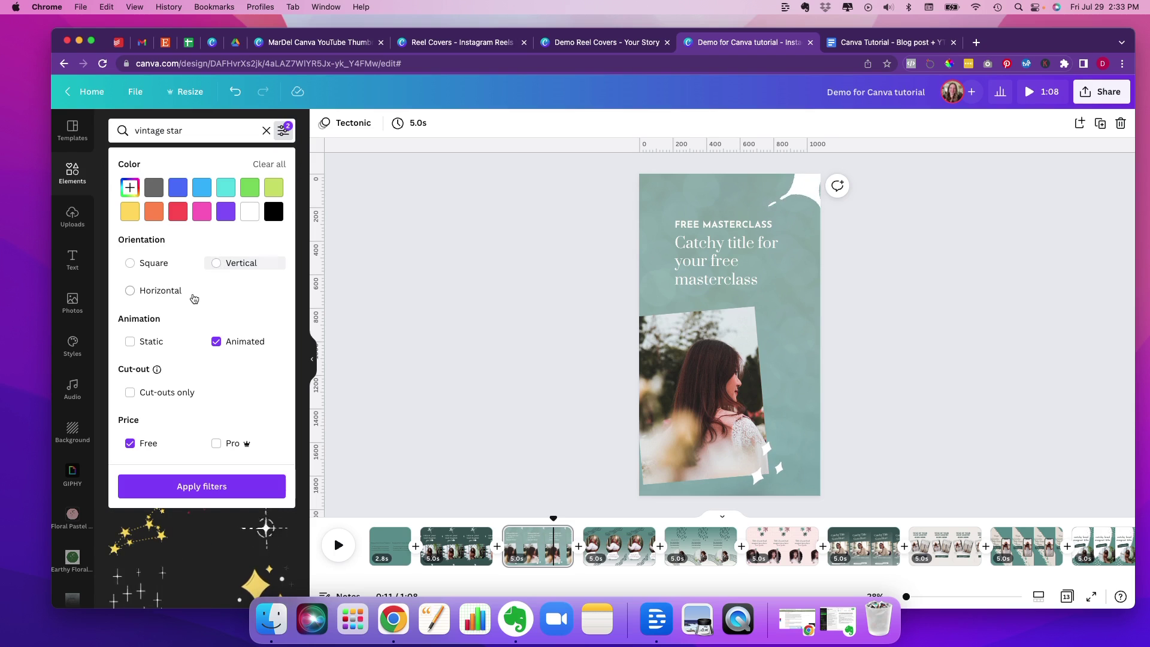
left_click(147, 343)
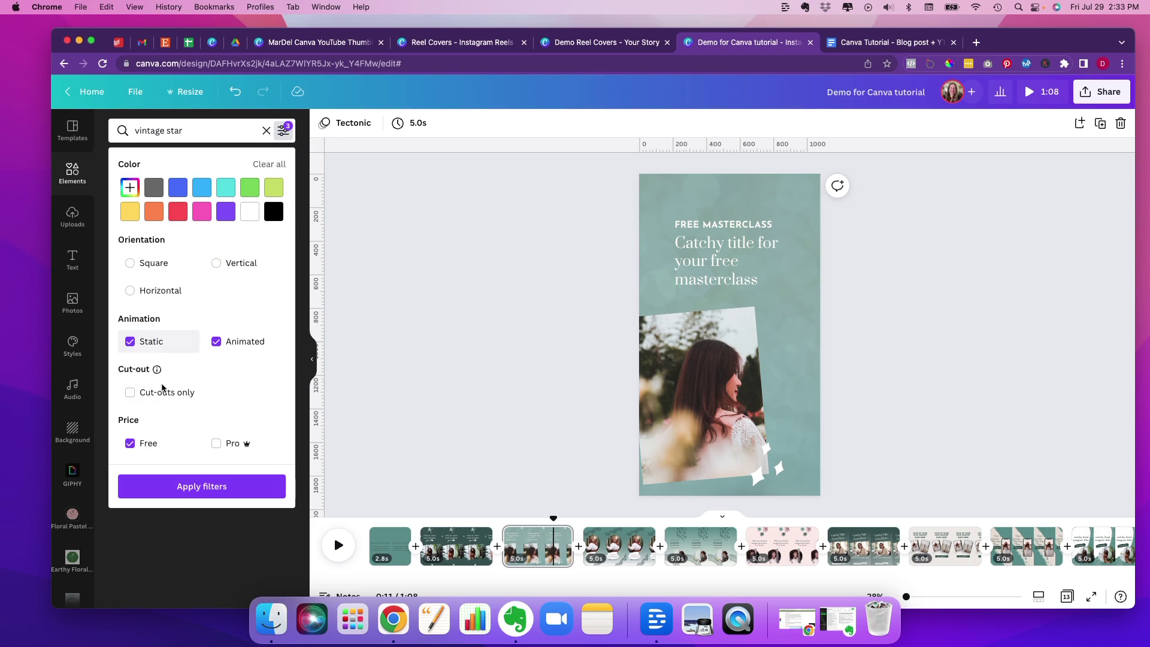
left_click(217, 341)
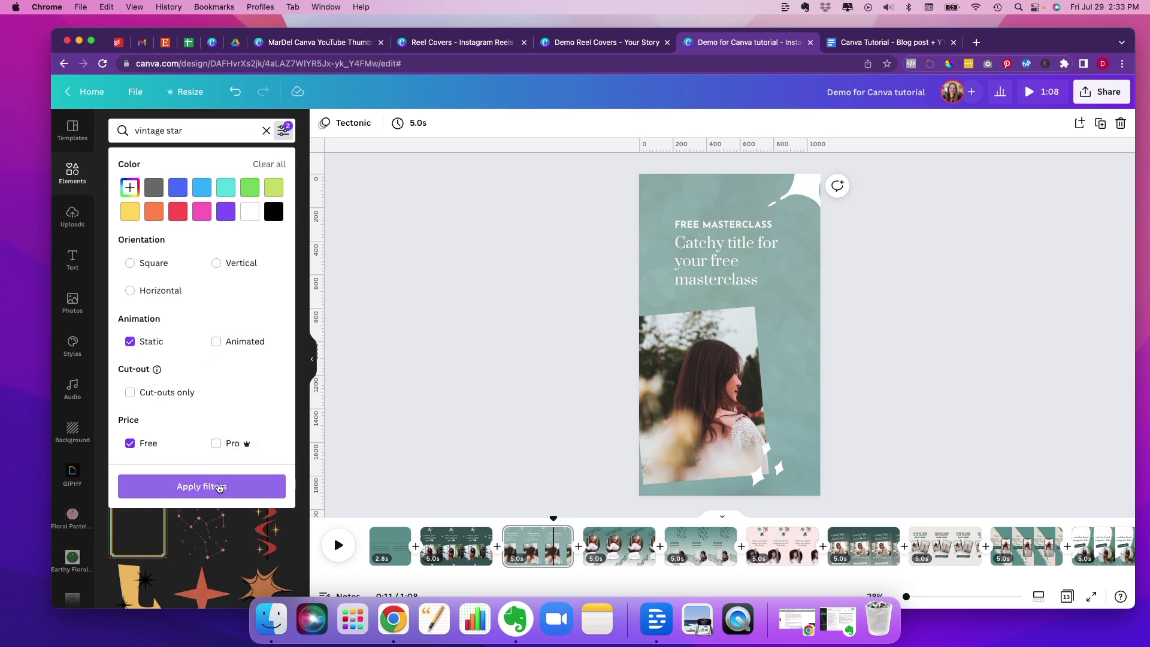
left_click(219, 488)
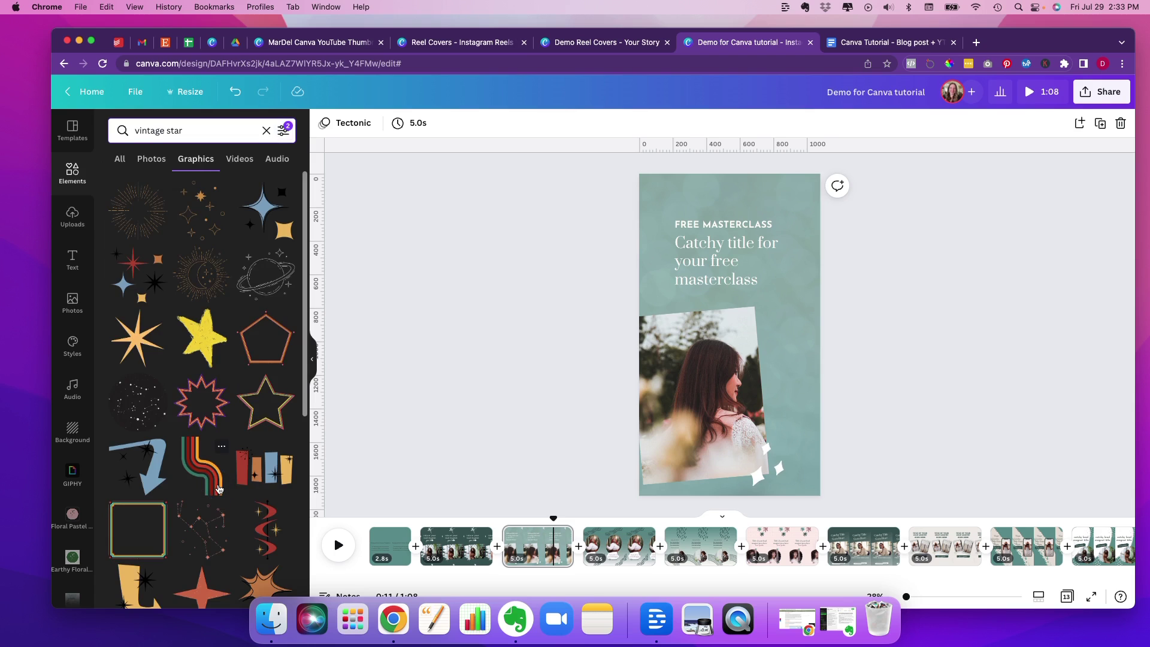
Place the orange pointed star, slightly reduced, over the photo's upper-left area and recolor it salmon pink from the MarDel color palette.
left_click(137, 337)
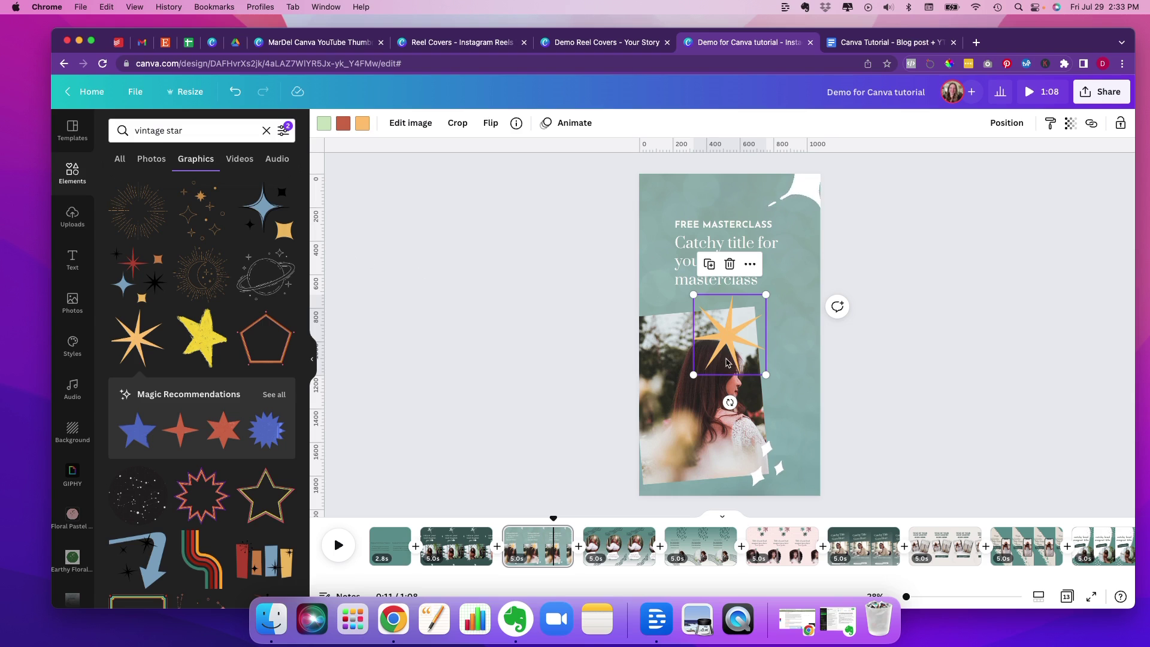
left_click_drag(727, 362, 690, 358)
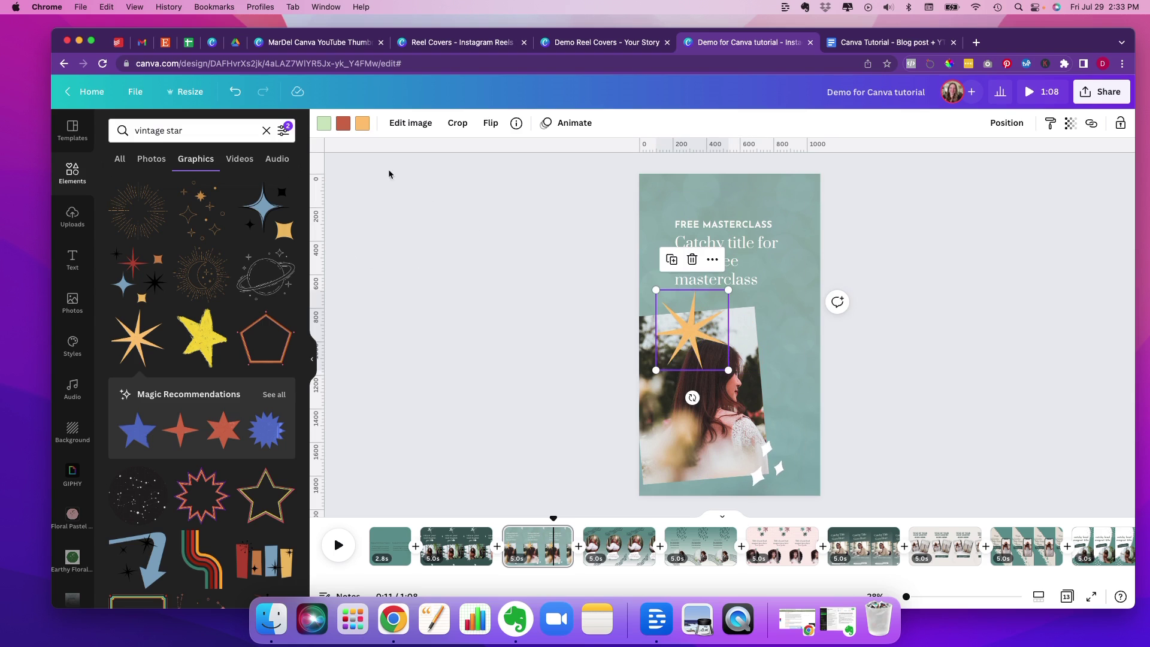
left_click(362, 124)
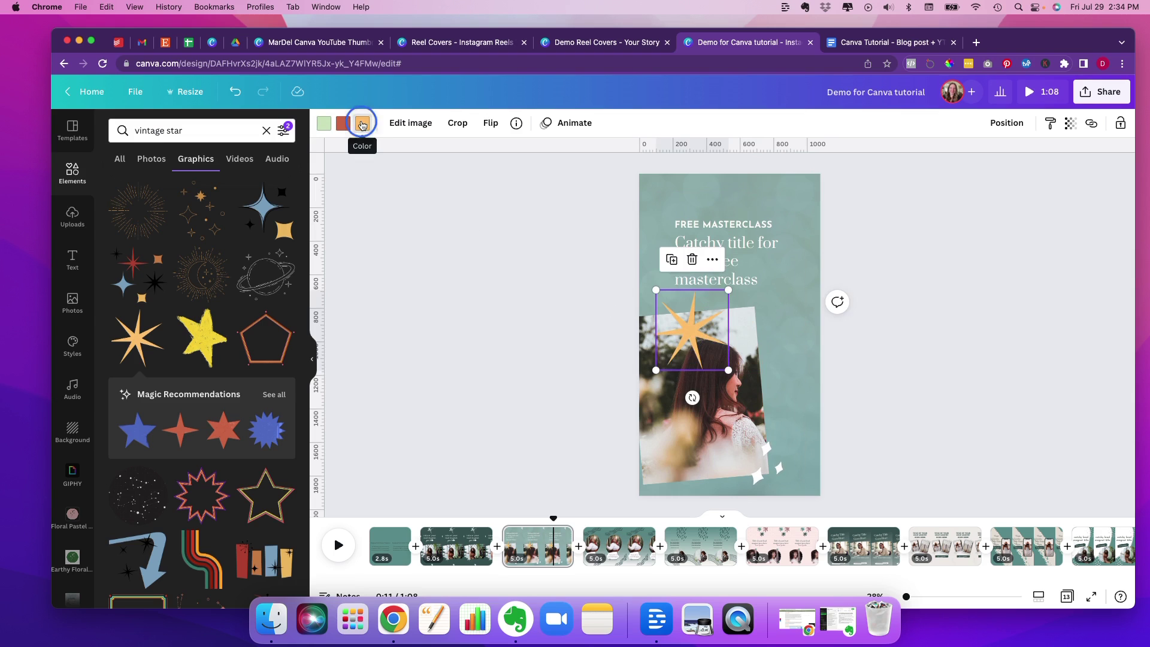
left_click(153, 371)
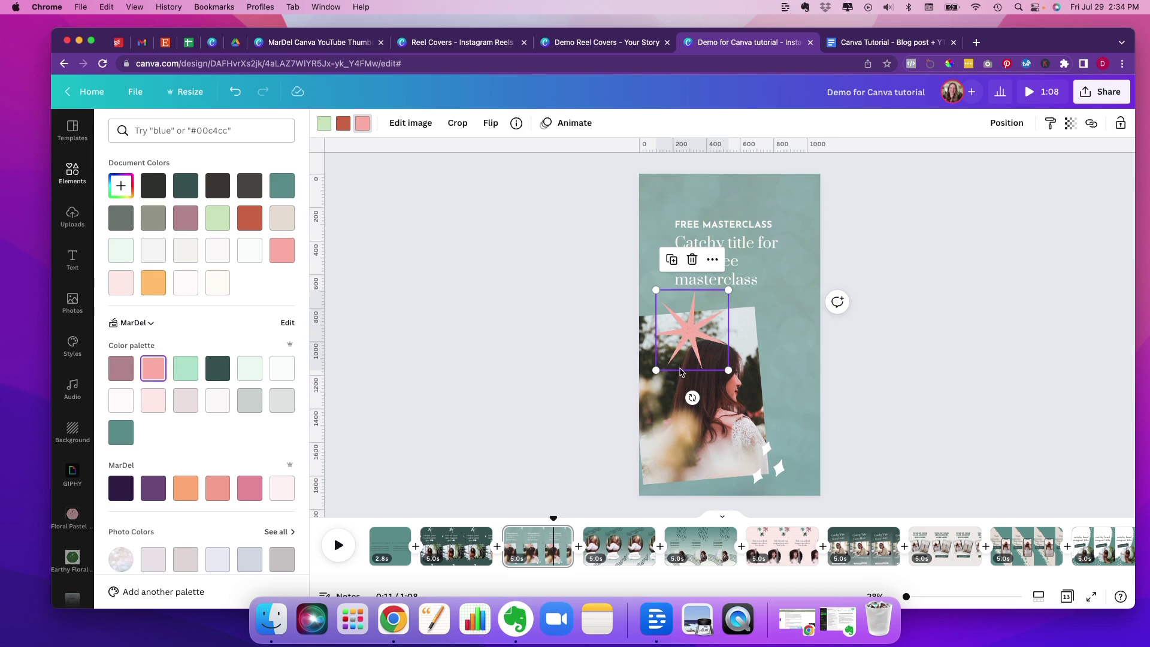
mouse_move(728, 371)
left_mouse_down()
mouse_move(850, 499)
mouse_move(717, 372)
left_mouse_up()
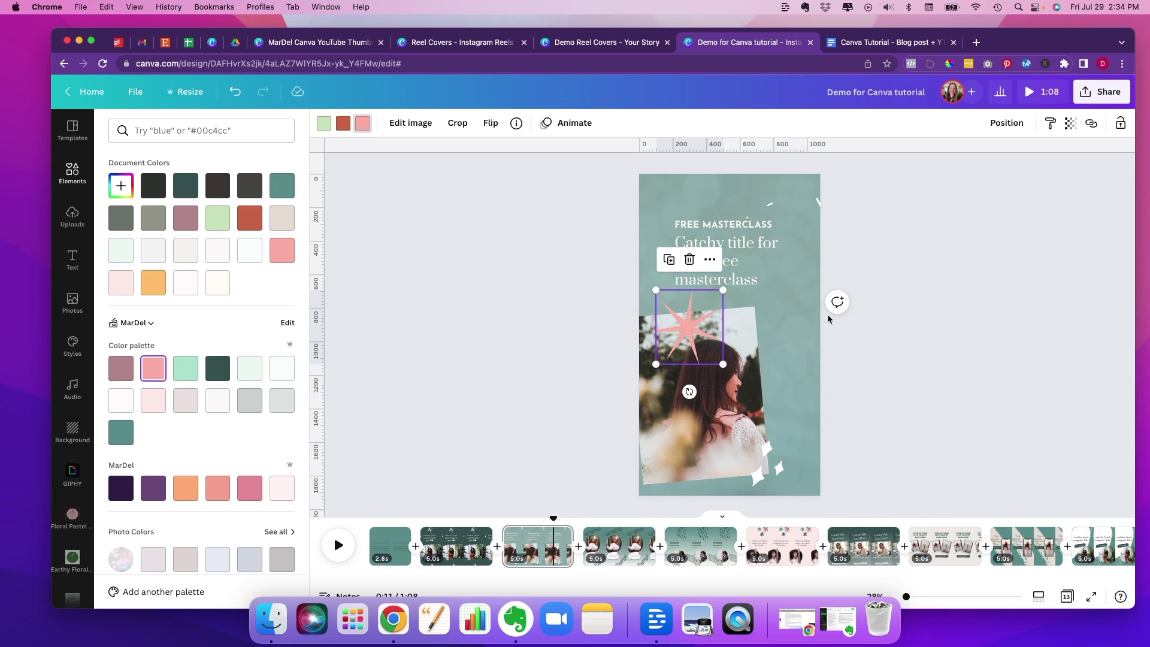
left_click(772, 317)
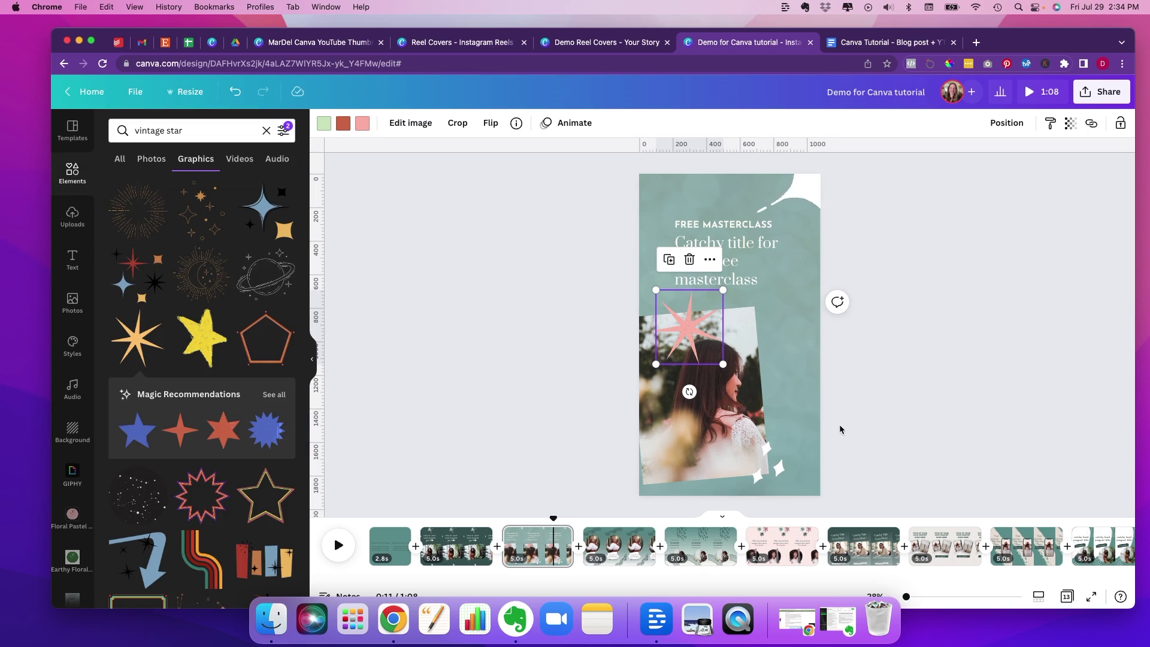